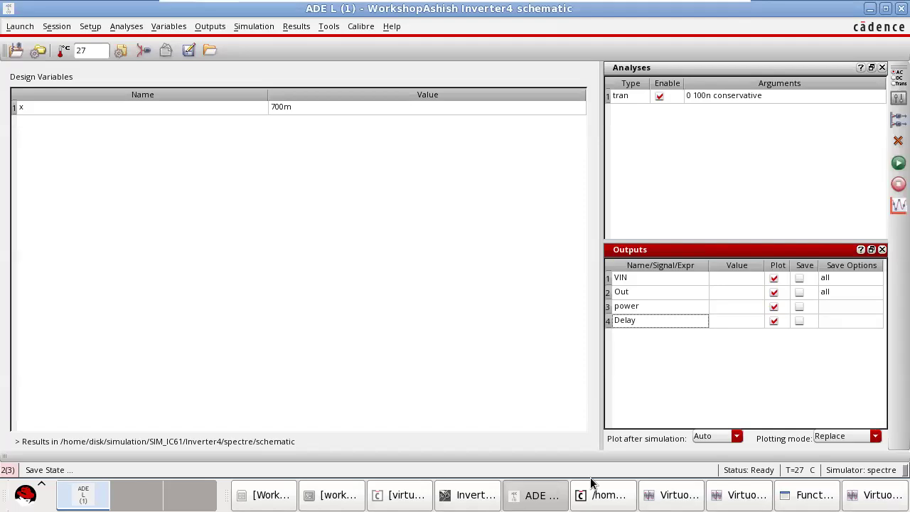
- Run the transient simulation of the inverter and split the VIN and Out waveforms into separate strips
click(869, 8)
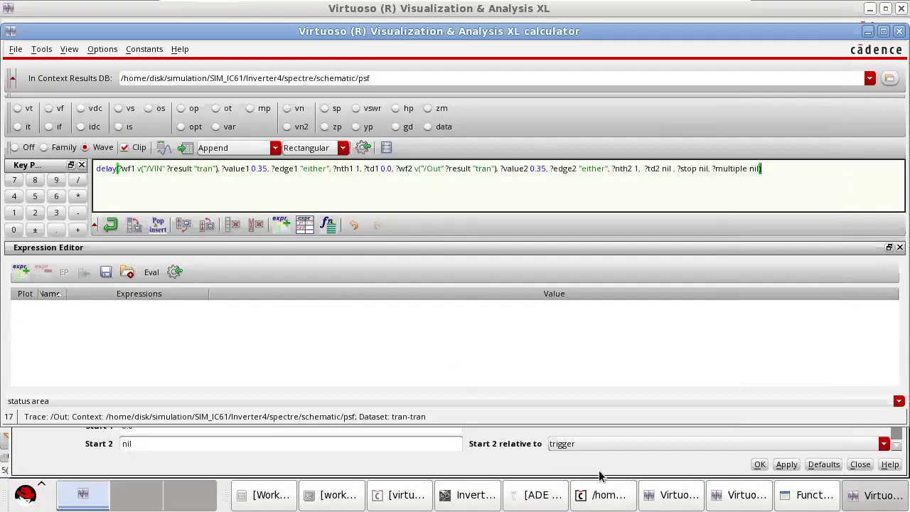
click(548, 495)
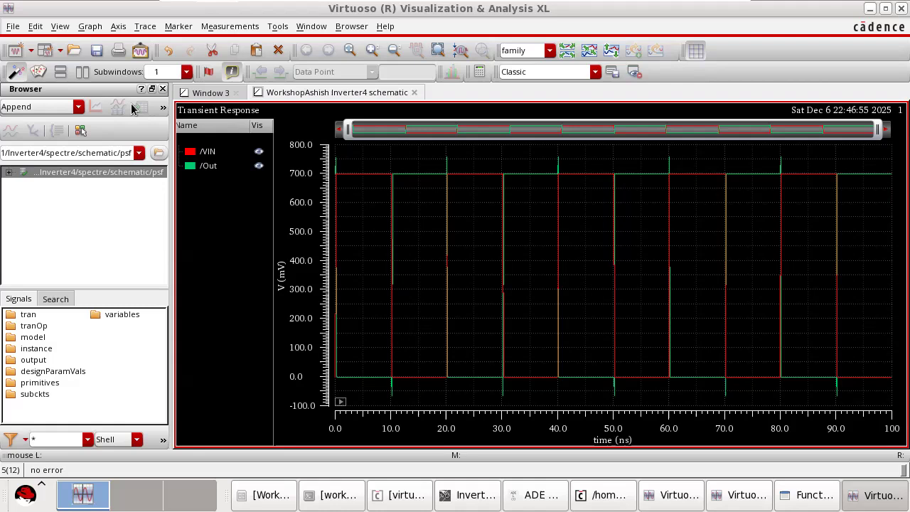
click(610, 52)
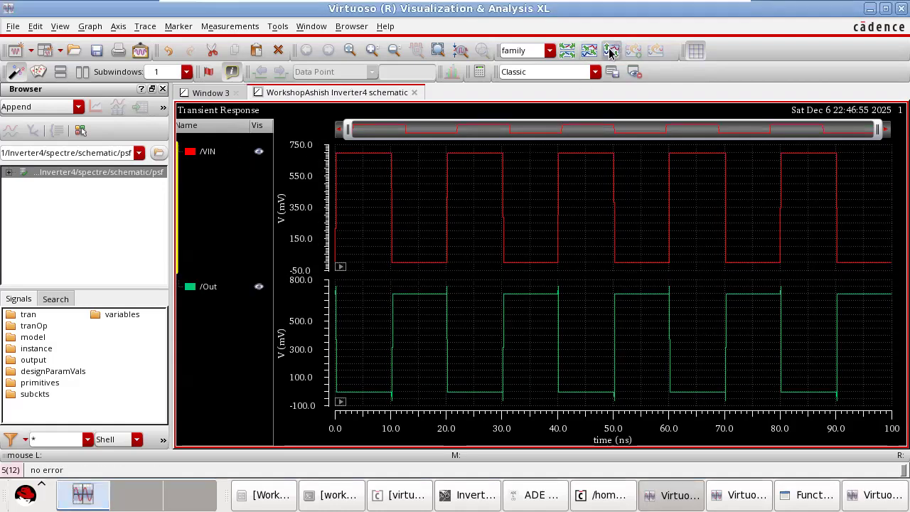
click(535, 494)
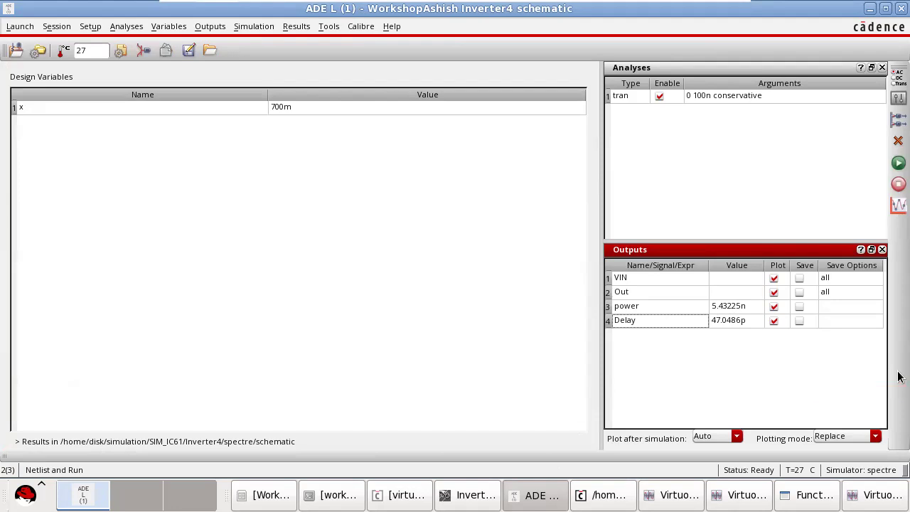
- In the Inverter4 schematic, delete the wire between the source of NM0 and the GND pin
click(869, 9)
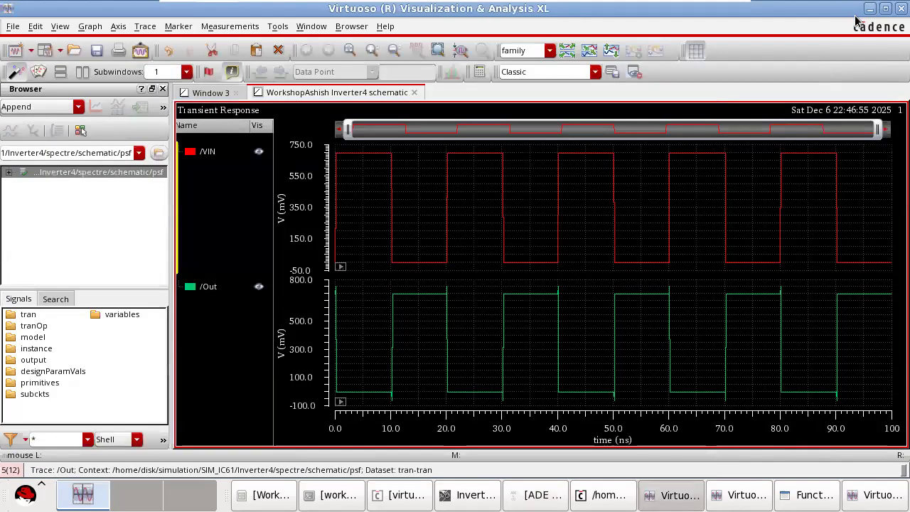
click(869, 9)
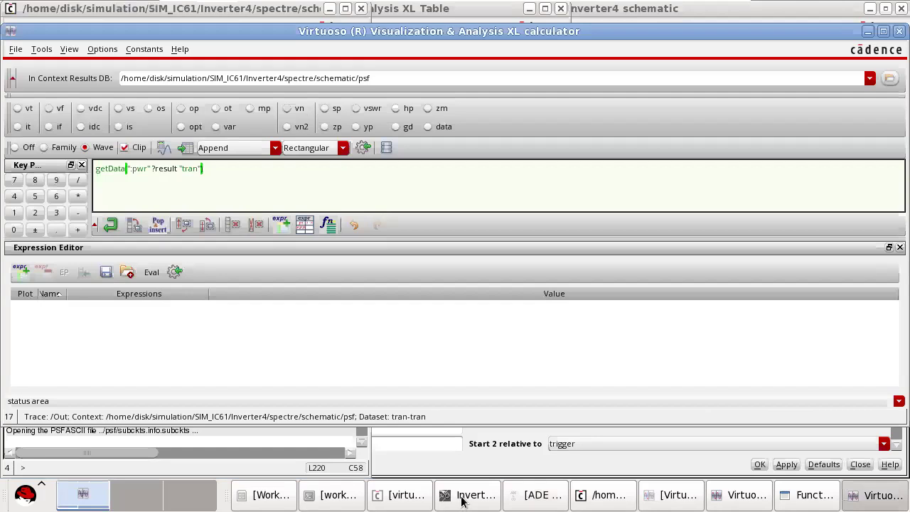
click(406, 495)
click(470, 495)
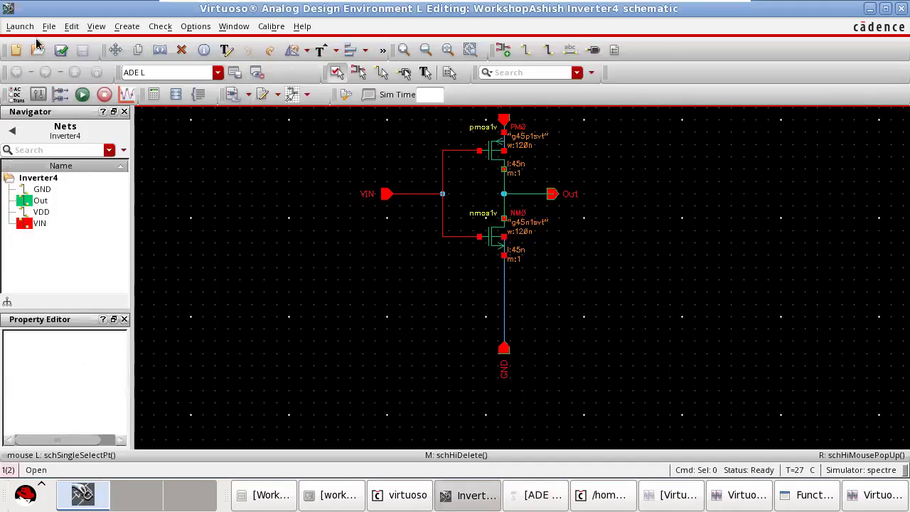
key(Delete)
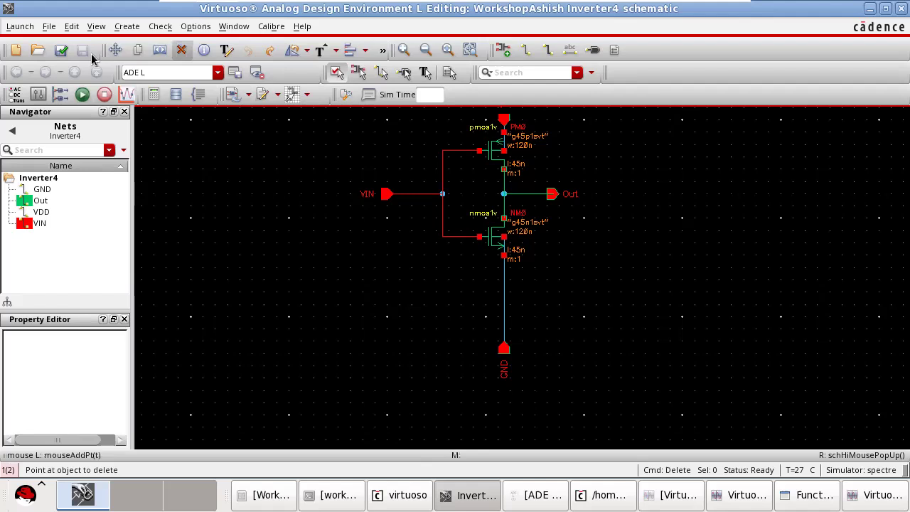
click(503, 296)
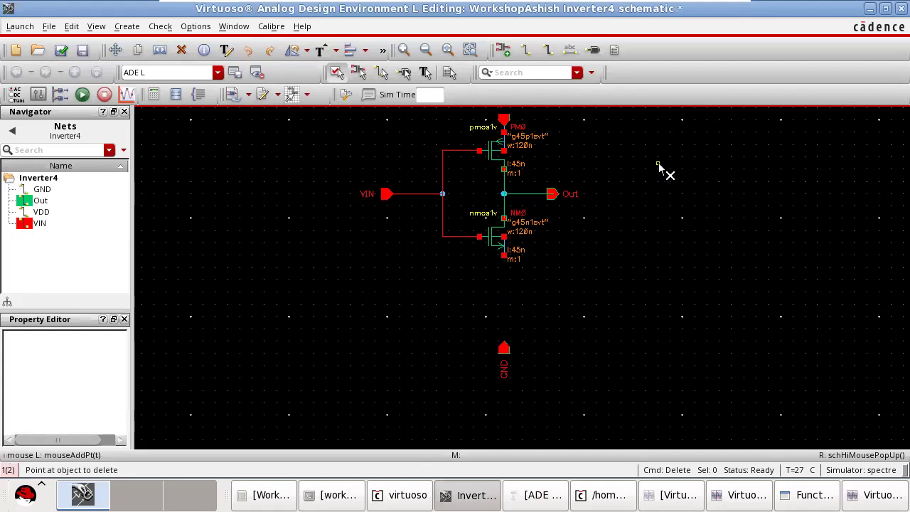
key(Escape)
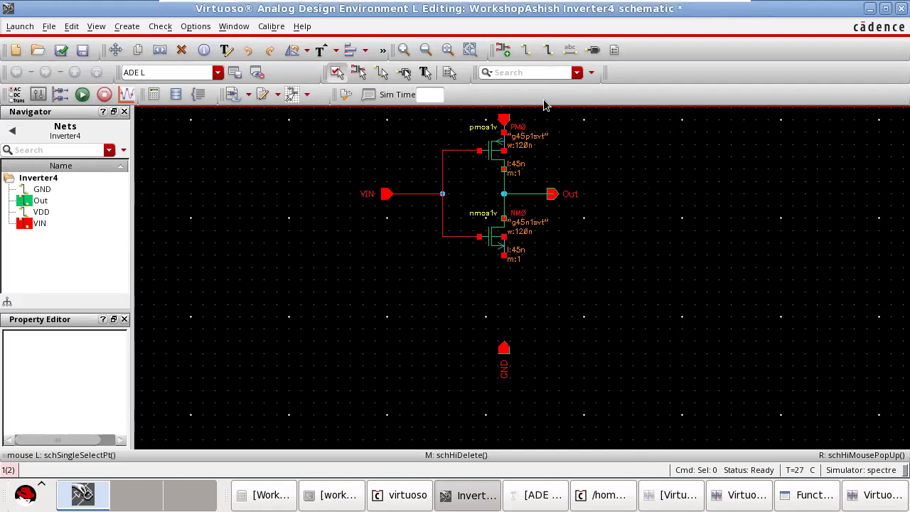
- Copy NMOS transistor NM0 and place the copy directly below it, above the GND pin
click(491, 244)
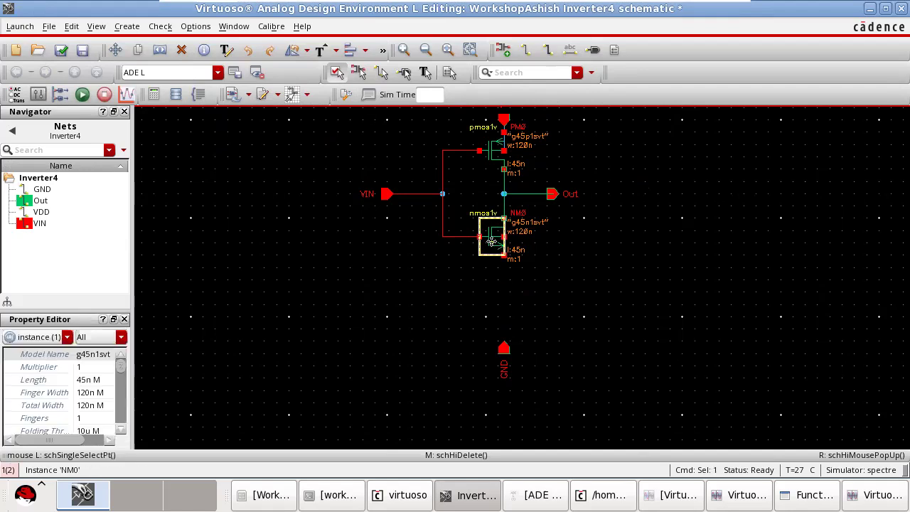
key(c)
click(492, 244)
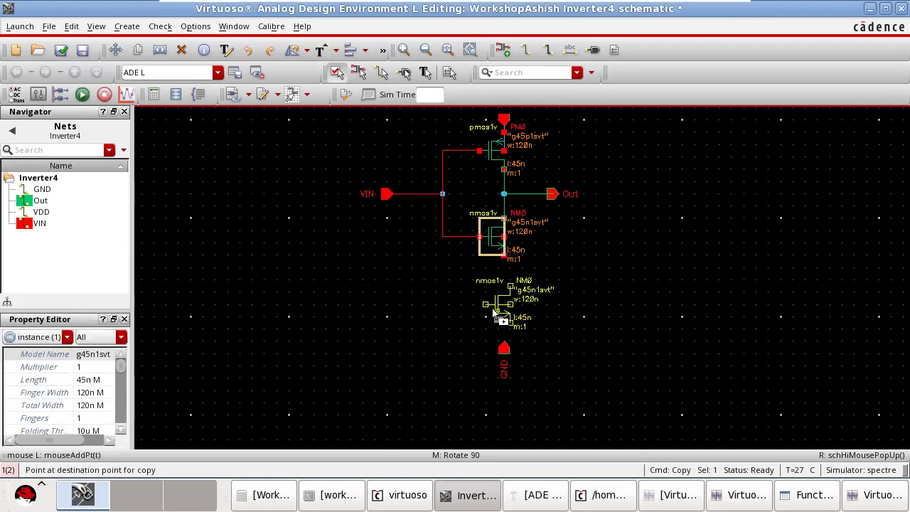
click(495, 313)
click(690, 166)
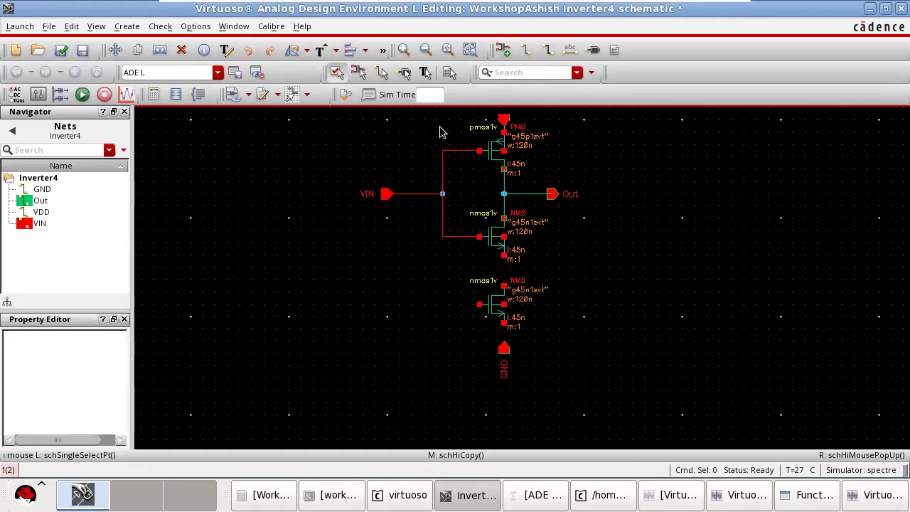
- Wire the copied NMOS in series between NM0's source and the GND pin, and connect its gate to the VIN net
key(w)
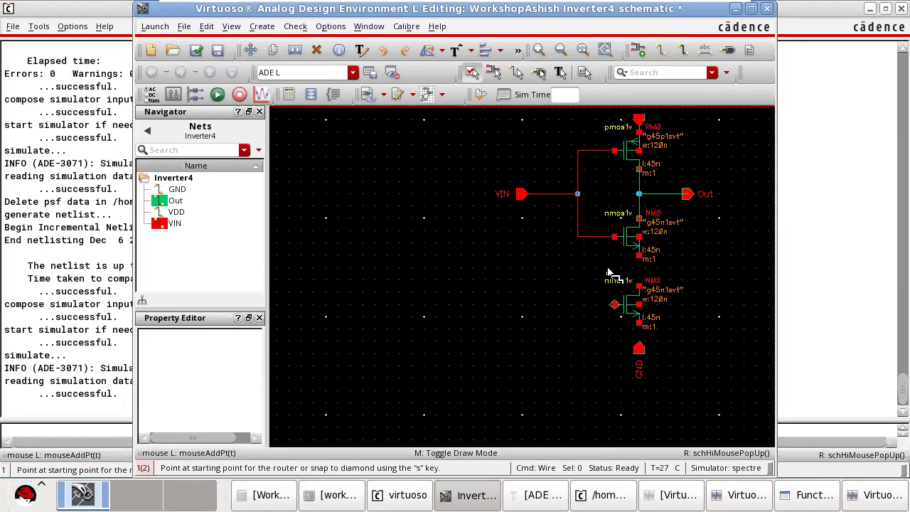
click(638, 260)
click(639, 287)
click(640, 326)
click(638, 344)
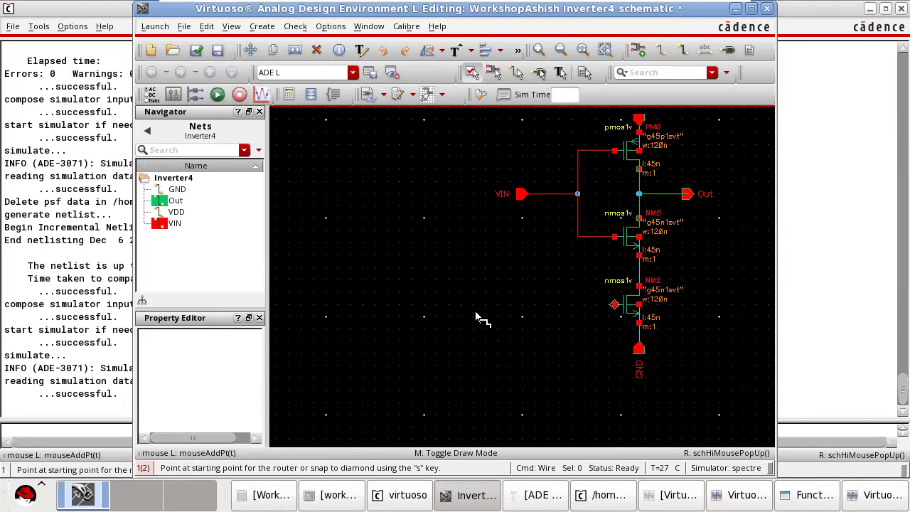
click(577, 236)
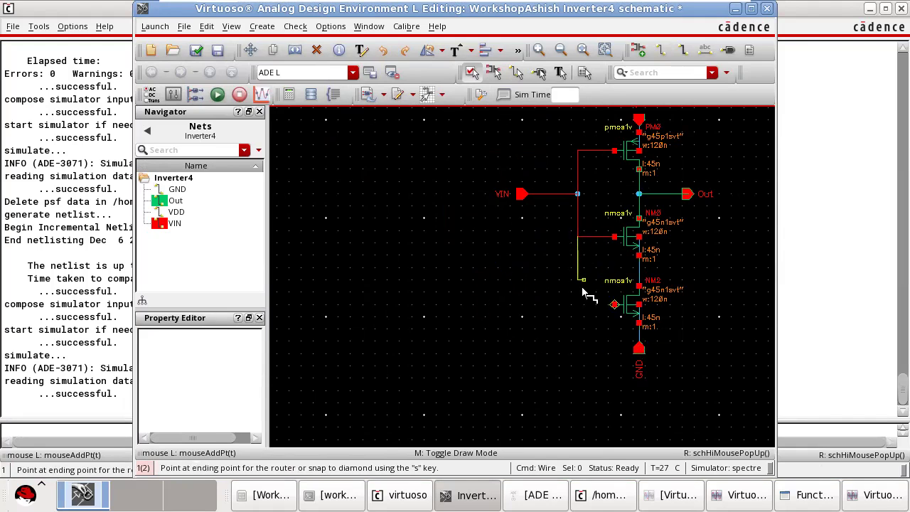
click(614, 304)
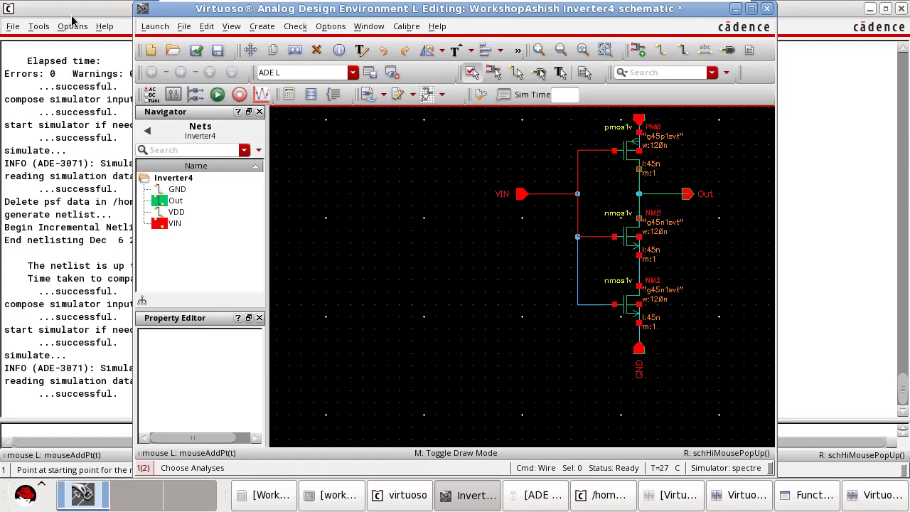
- Check and save the modified Inverter4 schematic
click(71, 20)
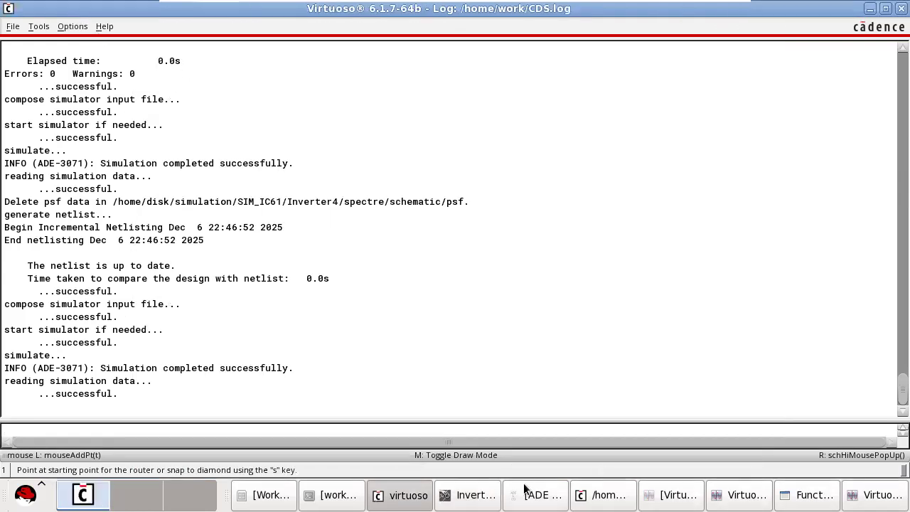
click(469, 494)
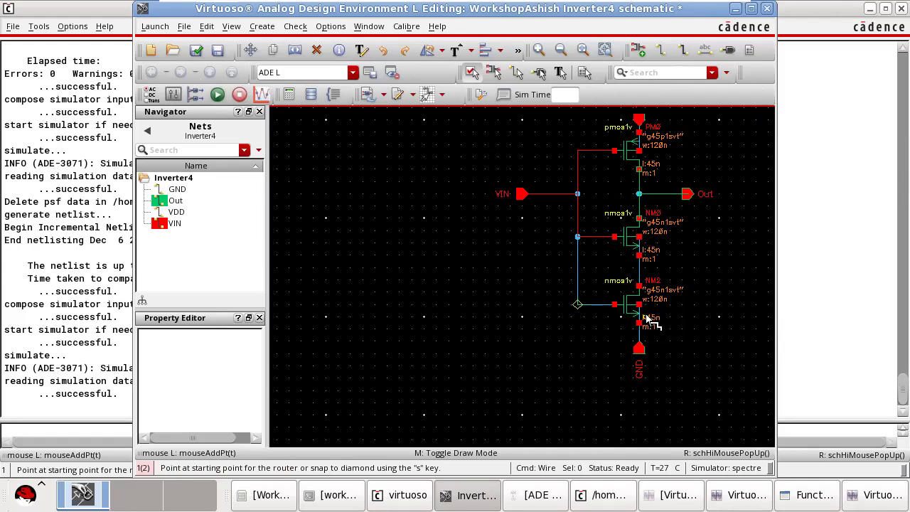
click(196, 49)
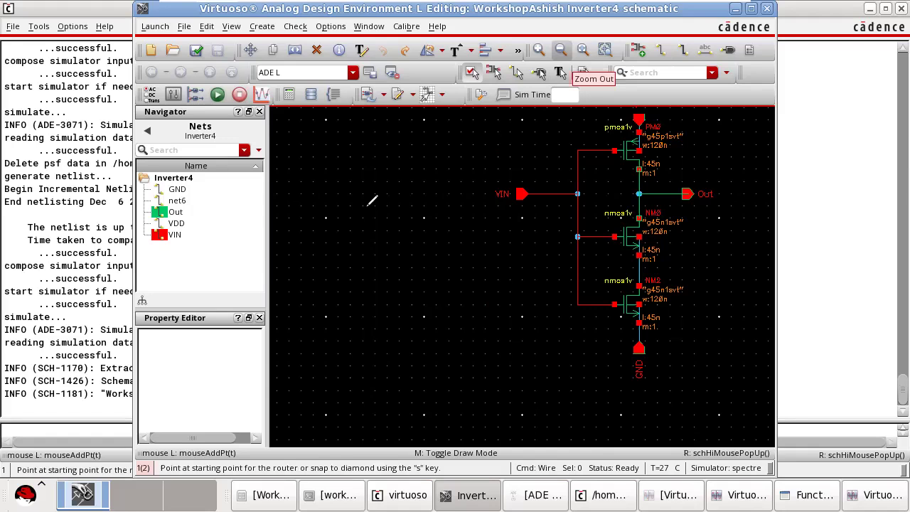
mouse_move(325, 213)
right_down()
mouse_move(457, 246)
mouse_move(449, 264)
right_up()
mouse_move(324, 214)
right_down()
mouse_move(329, 204)
mouse_move(349, 219)
mouse_move(389, 201)
mouse_move(418, 204)
mouse_move(415, 197)
mouse_move(438, 197)
mouse_move(443, 208)
right_up()
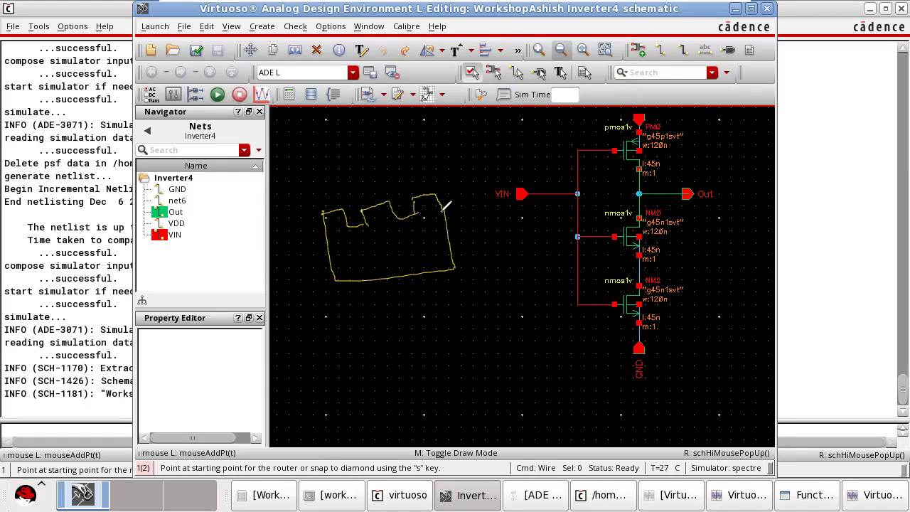
mouse_move(366, 200)
right_down()
mouse_move(399, 196)
mouse_move(353, 211)
mouse_move(361, 213)
right_up()
drag(358, 218, 351, 222)
drag(405, 206, 400, 216)
mouse_move(366, 182)
mouse_down()
mouse_move(375, 196)
mouse_move(363, 181)
mouse_up()
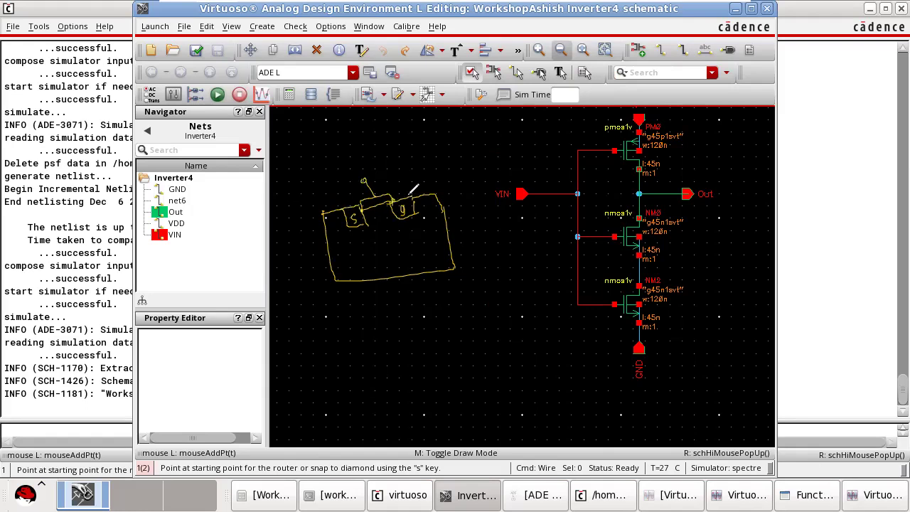
drag(390, 240, 395, 314)
mouse_move(350, 204)
mouse_down()
mouse_move(334, 179)
mouse_move(358, 174)
mouse_move(337, 162)
mouse_up()
drag(329, 163, 333, 160)
drag(324, 158, 328, 154)
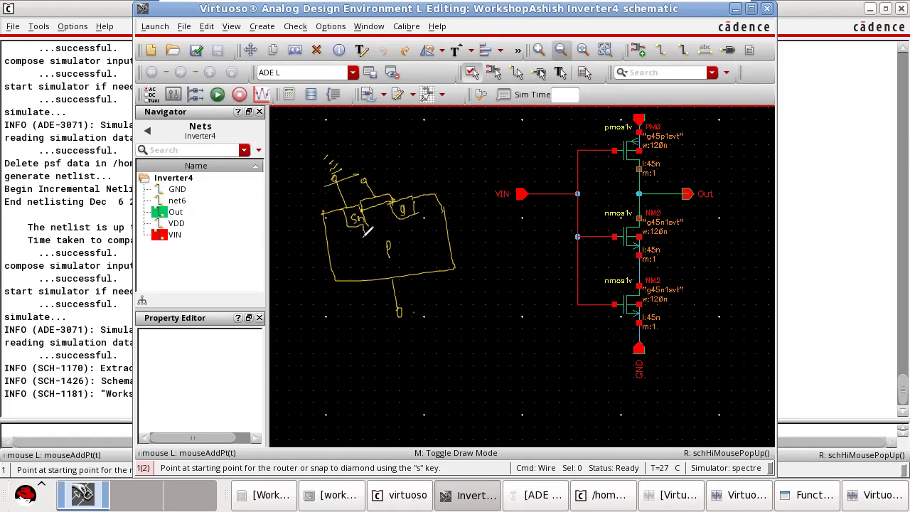
drag(365, 237, 373, 258)
mouse_move(310, 186)
mouse_down()
mouse_move(336, 300)
mouse_move(387, 320)
mouse_move(400, 305)
mouse_up()
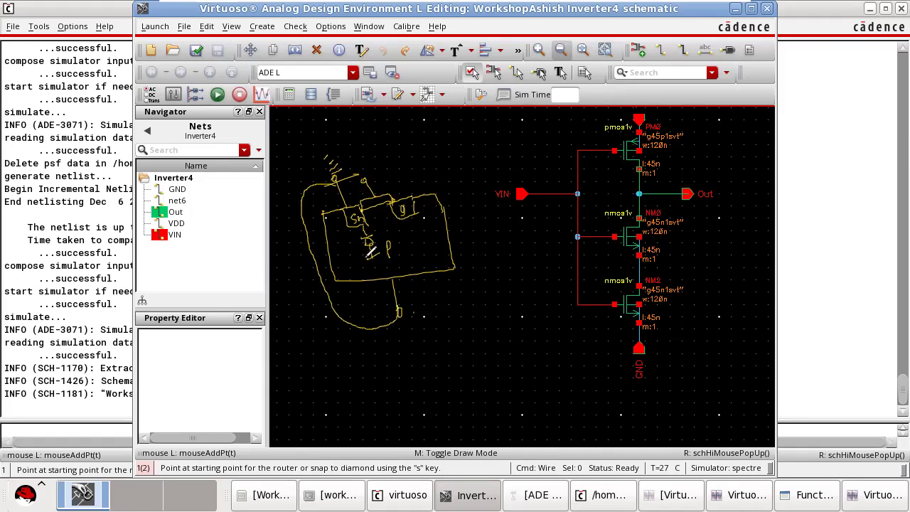
mouse_move(392, 233)
mouse_down()
mouse_move(387, 260)
mouse_move(392, 244)
mouse_up()
key(e)
key(Escape)
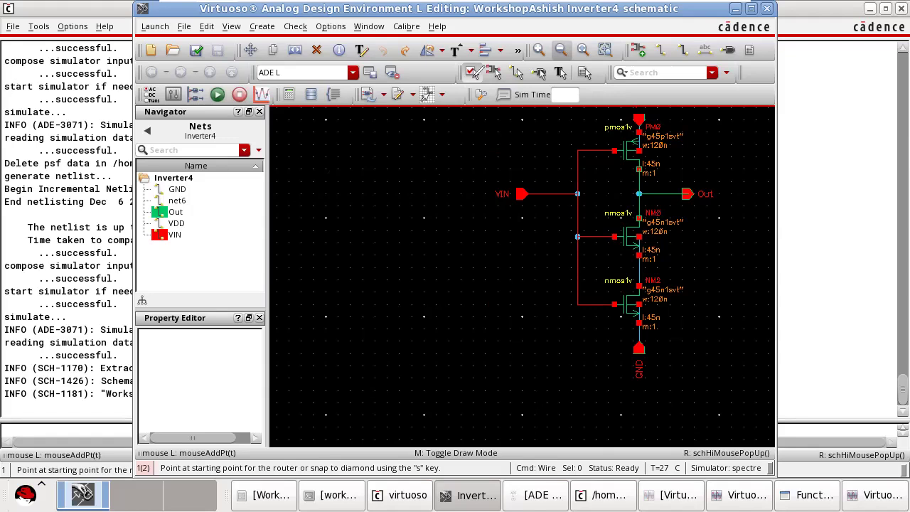
- Rerun the transient simulation with the stacked NMOS transistors and review the power and Delay outputs
click(751, 8)
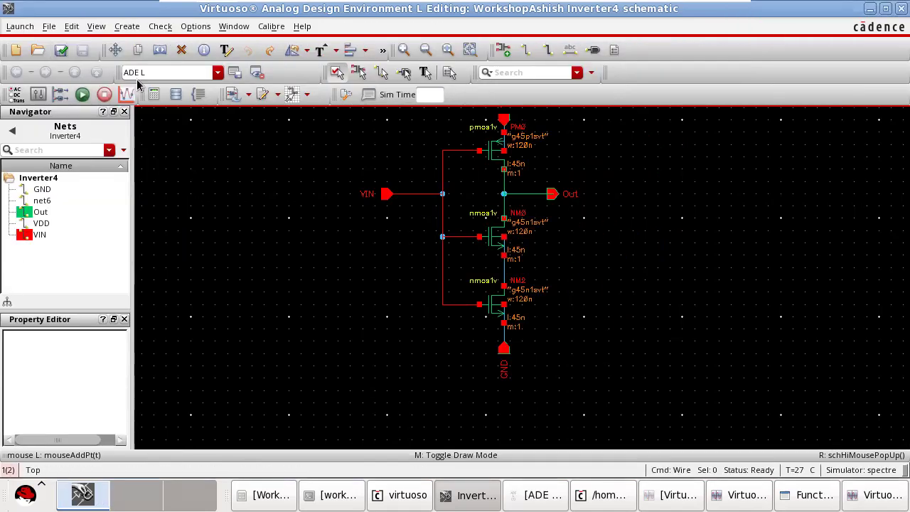
click(540, 496)
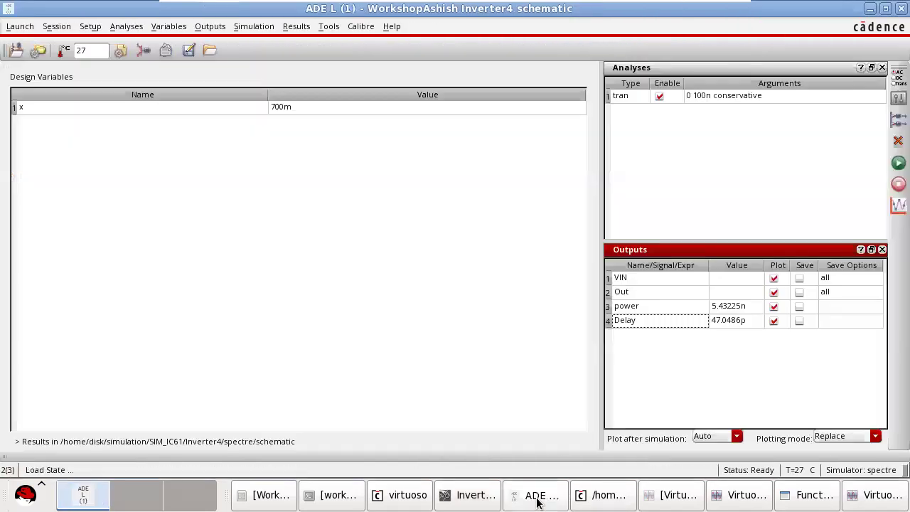
click(869, 9)
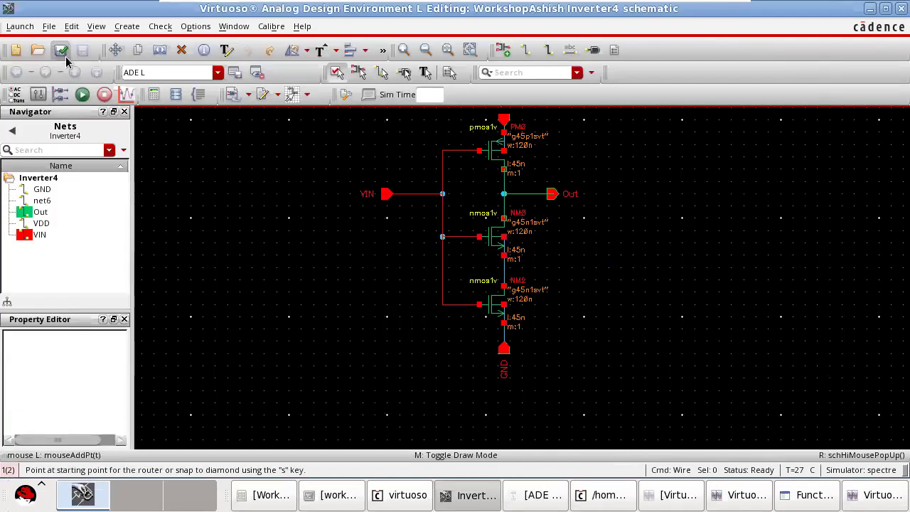
click(541, 496)
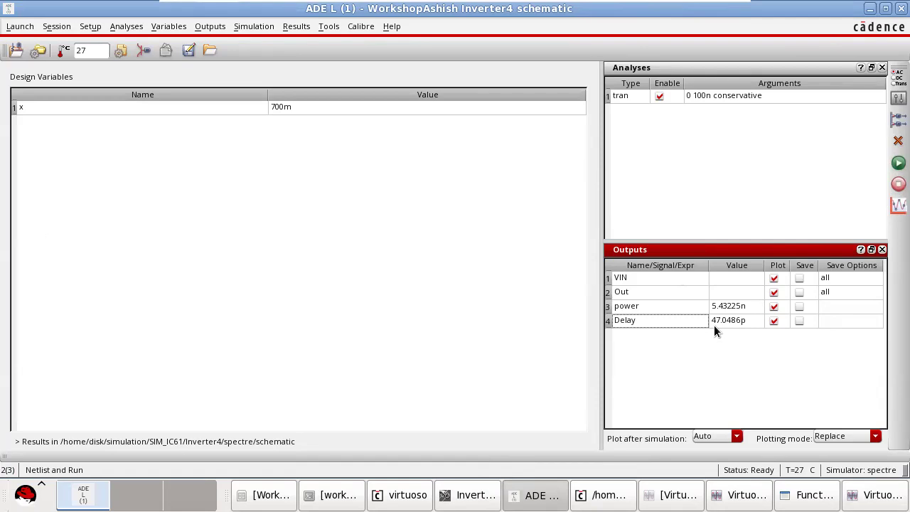
click(897, 164)
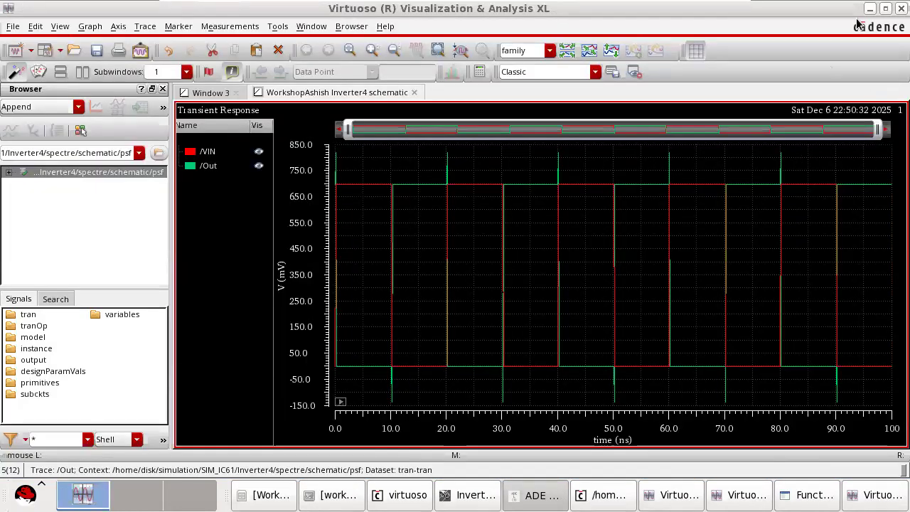
click(560, 501)
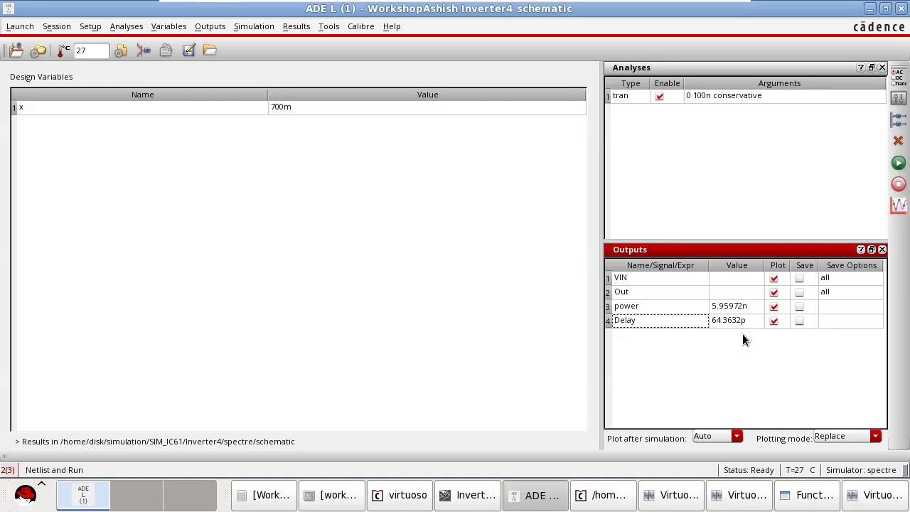
- Return to the Inverter4 schematic and pin the virtual machine's control bar so it stays on screen
click(869, 8)
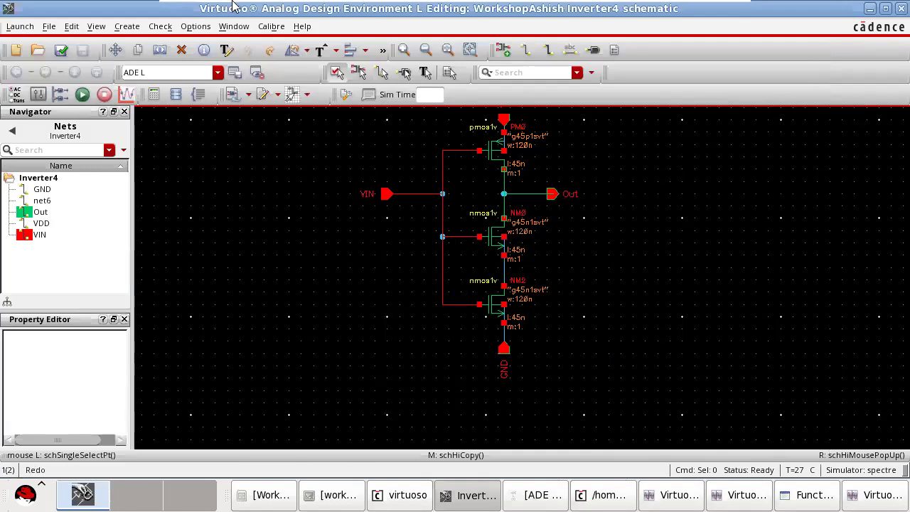
mouse_move(290, 6)
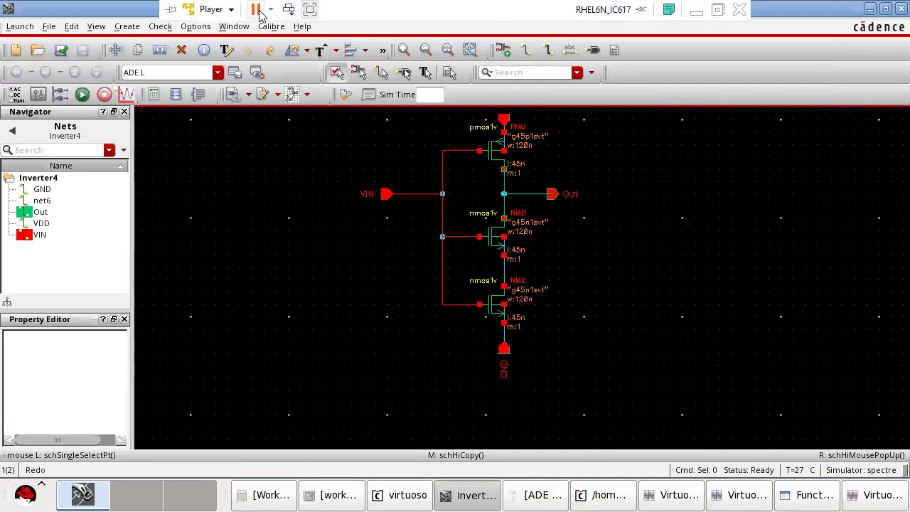
click(171, 9)
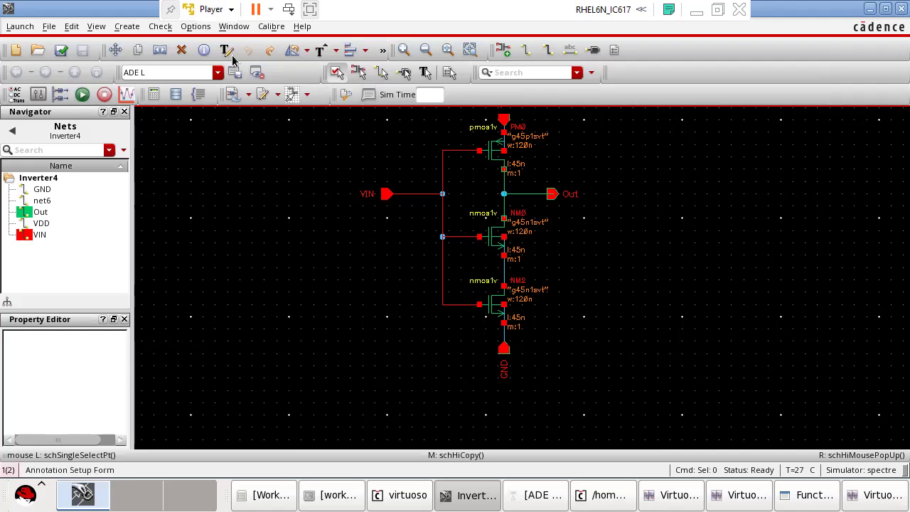
- Delete the added NMOS NM2 together with its leftover gate wire and the wire above the GND pin
click(185, 52)
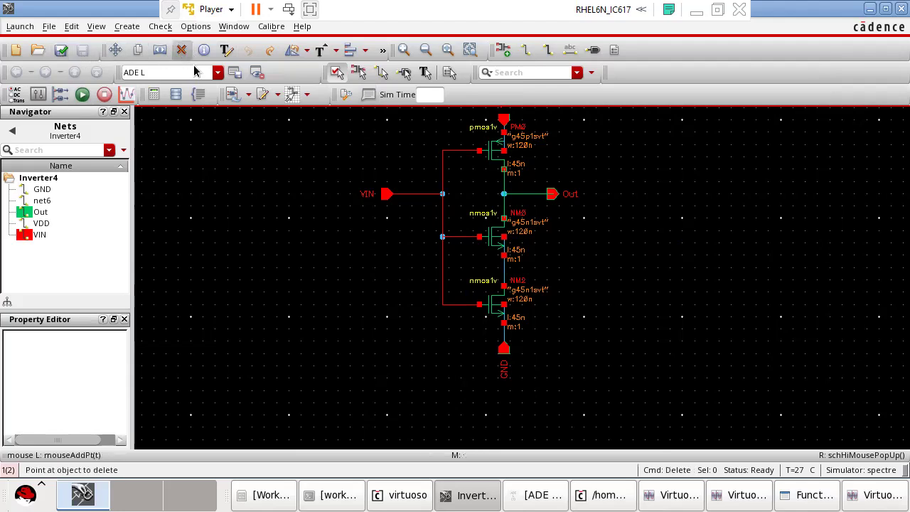
click(500, 315)
click(449, 303)
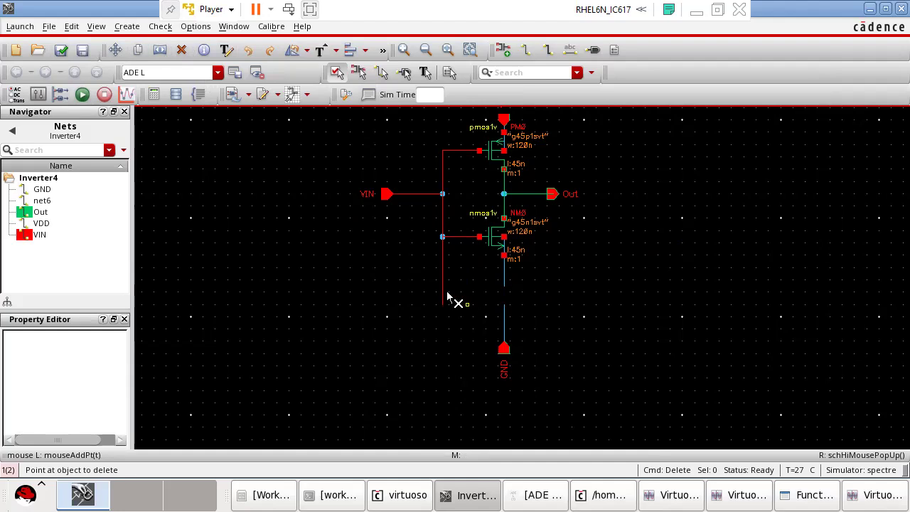
click(442, 270)
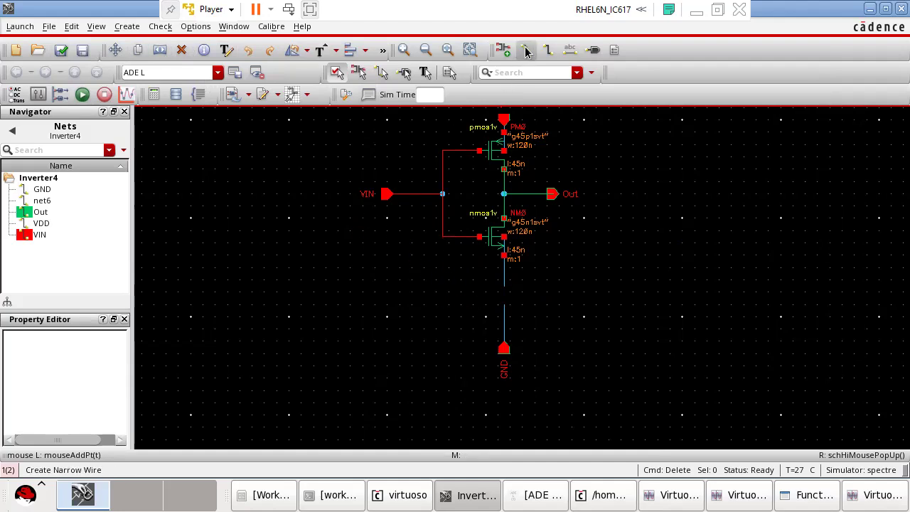
click(505, 324)
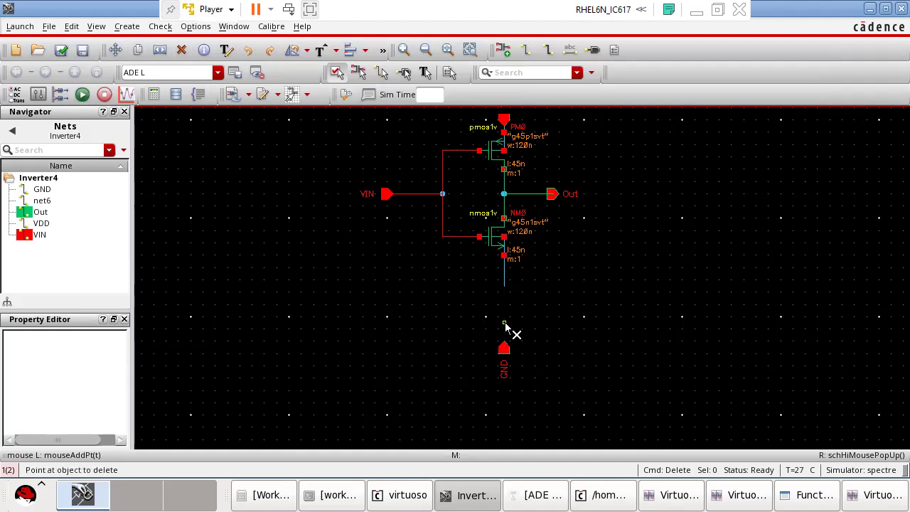
key(Escape)
- Move the GND pin up to the end of the wire from NM0's source
click(503, 347)
drag(503, 346, 503, 284)
click(559, 292)
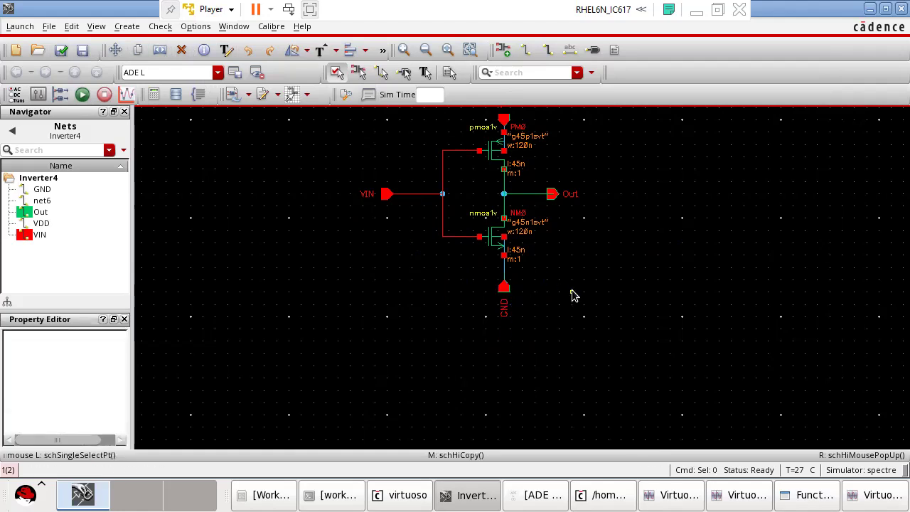
key(Up)
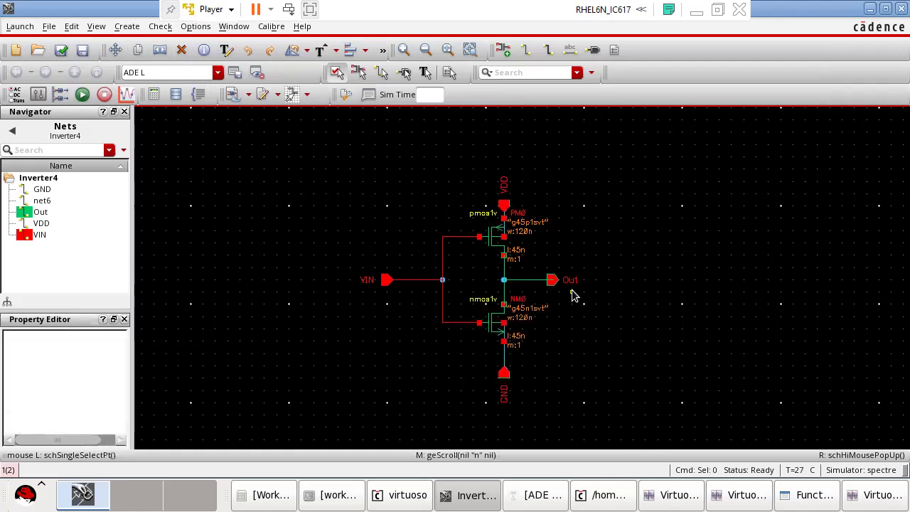
click(503, 207)
drag(503, 207, 502, 160)
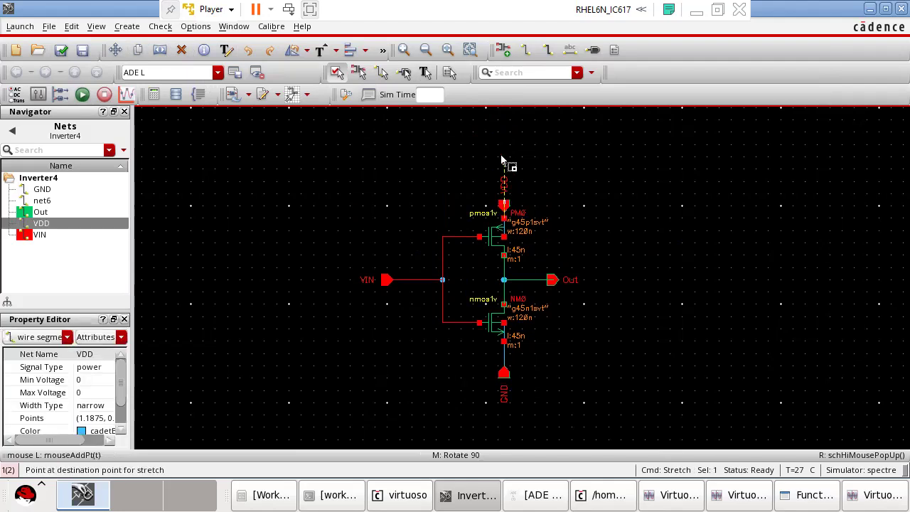
click(502, 160)
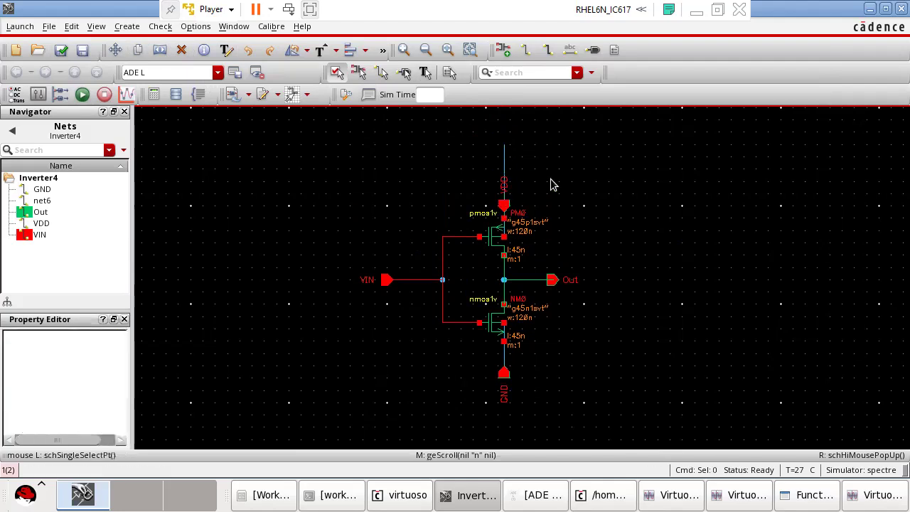
click(247, 51)
- Move the VDD pin higher above PM0 and delete the wire between them to make room for another transistor
click(510, 205)
drag(505, 204, 507, 131)
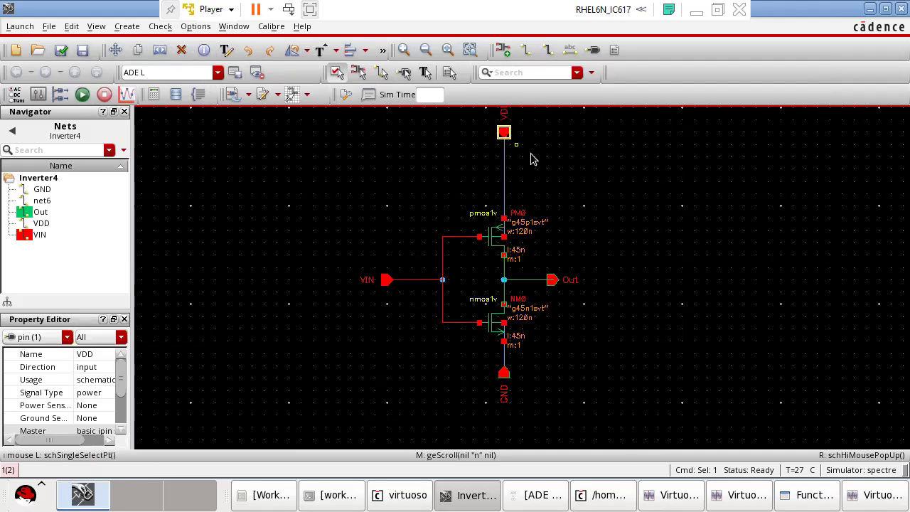
click(530, 153)
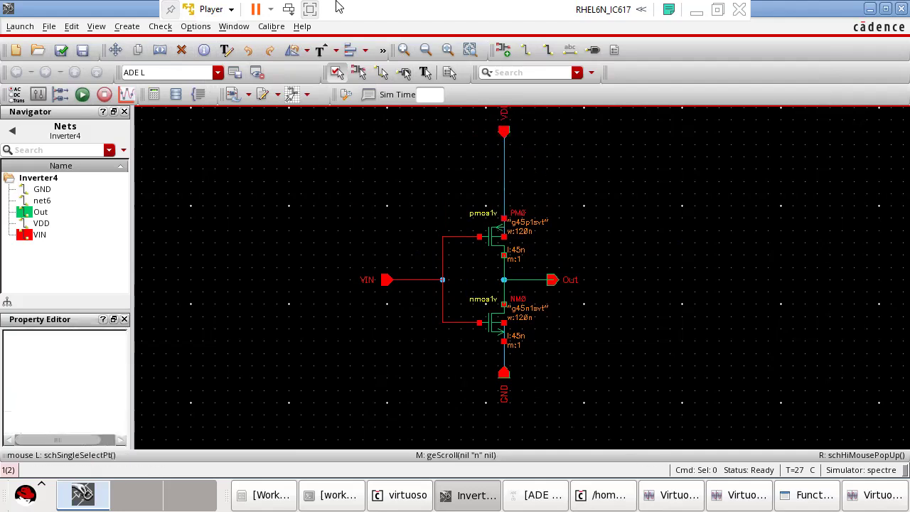
click(181, 50)
click(508, 173)
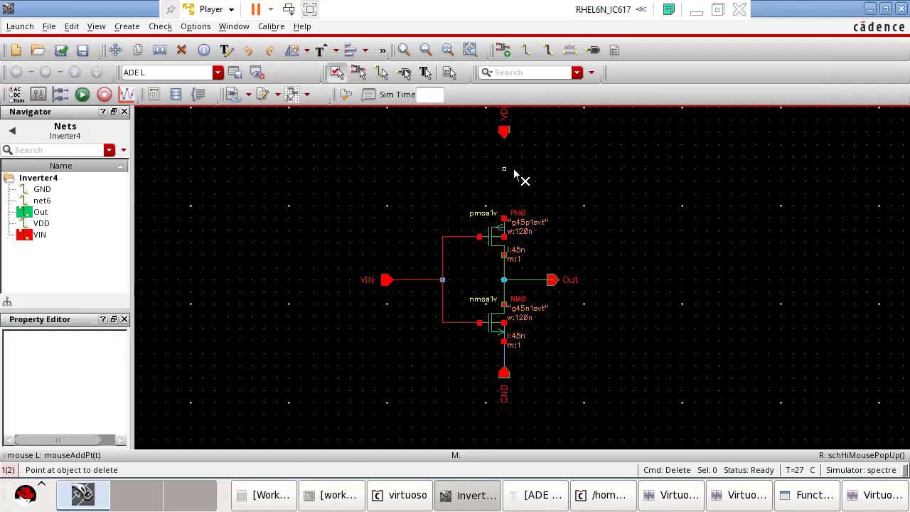
key(Escape)
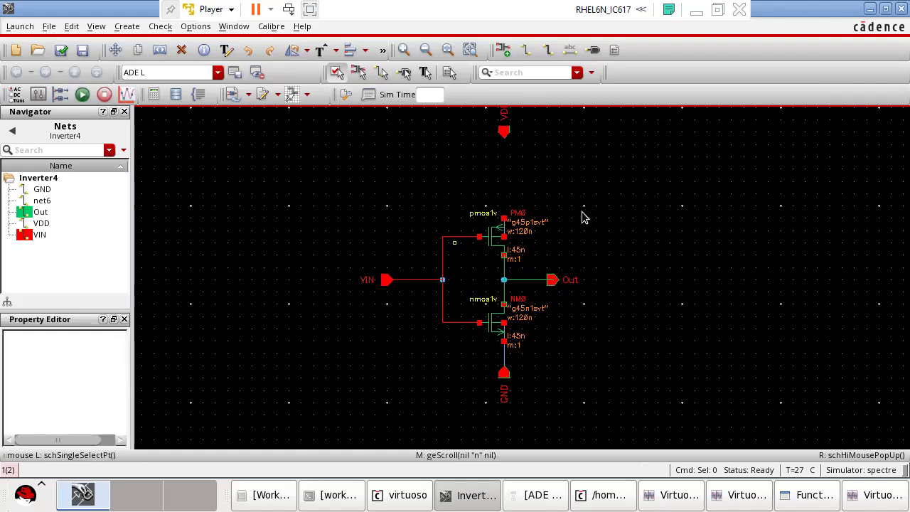
- Copy the PMOS PM0 and place the copy directly above it, below the VDD pin
click(496, 255)
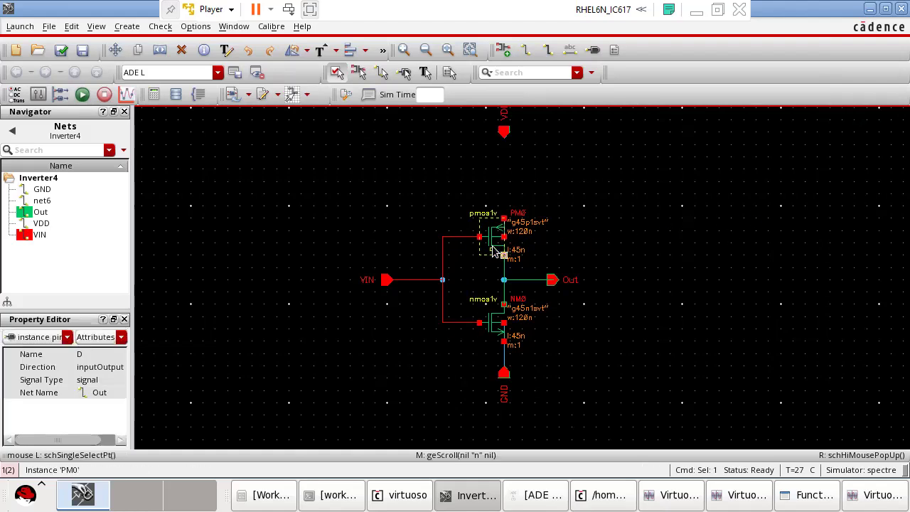
click(495, 255)
key(c)
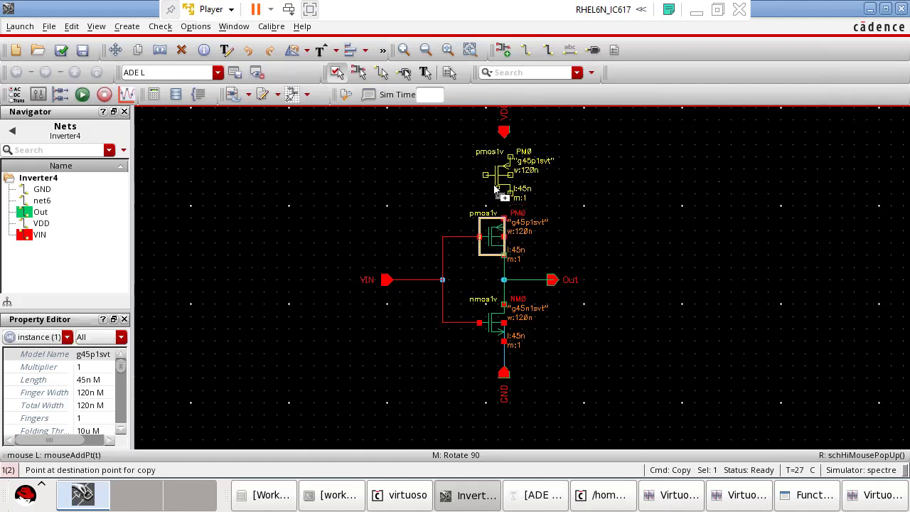
click(496, 185)
key(Escape)
- Wire the copied PMOS in series between the VDD pin and PM0's source, and connect its gate to the VIN net
key(w)
click(504, 188)
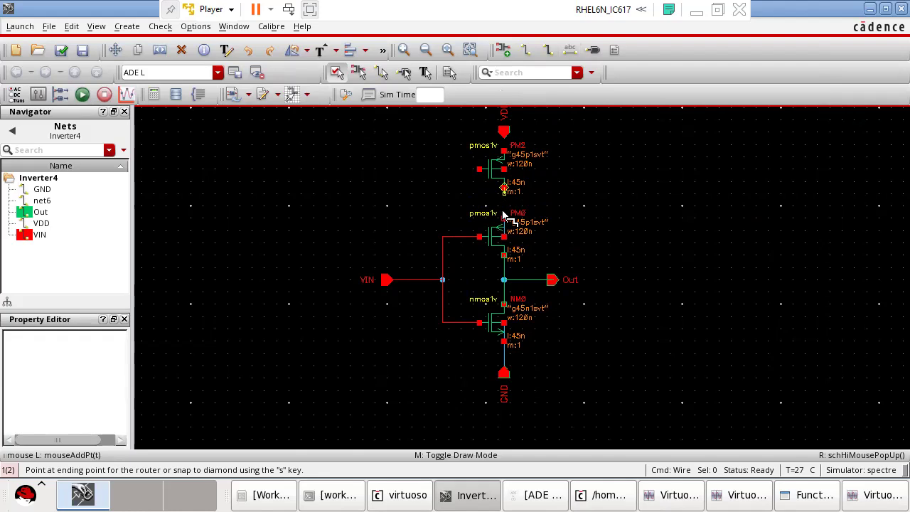
click(504, 219)
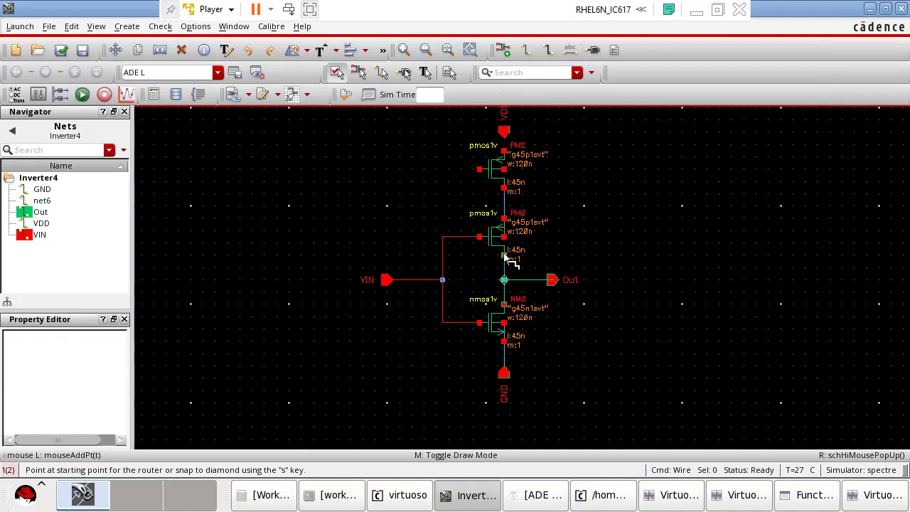
click(503, 152)
click(503, 131)
click(479, 169)
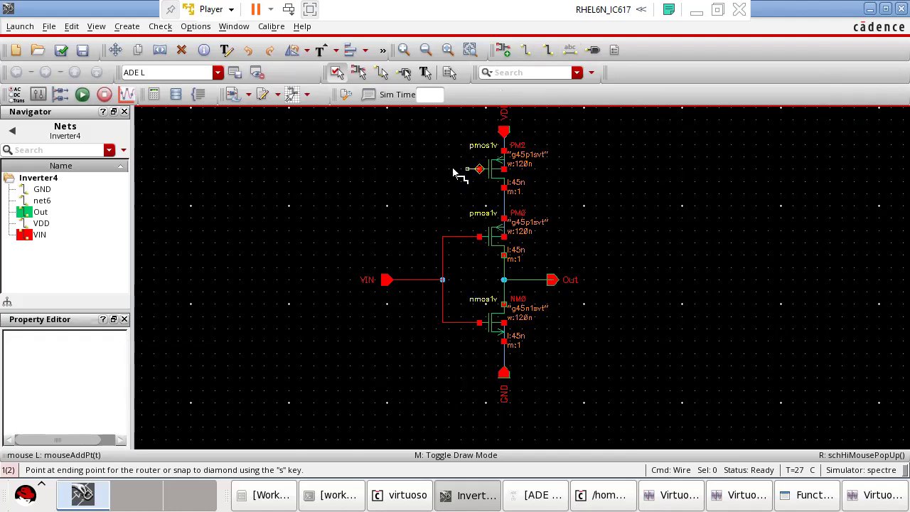
click(442, 236)
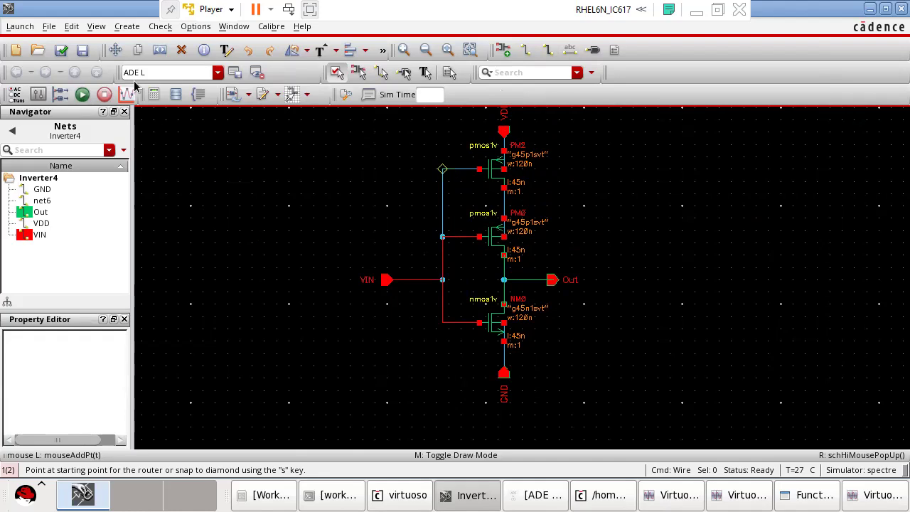
- Check and save the stacked-PMOS schematic, and rerun the transient simulation to update the power and Delay outputs
click(62, 52)
click(609, 496)
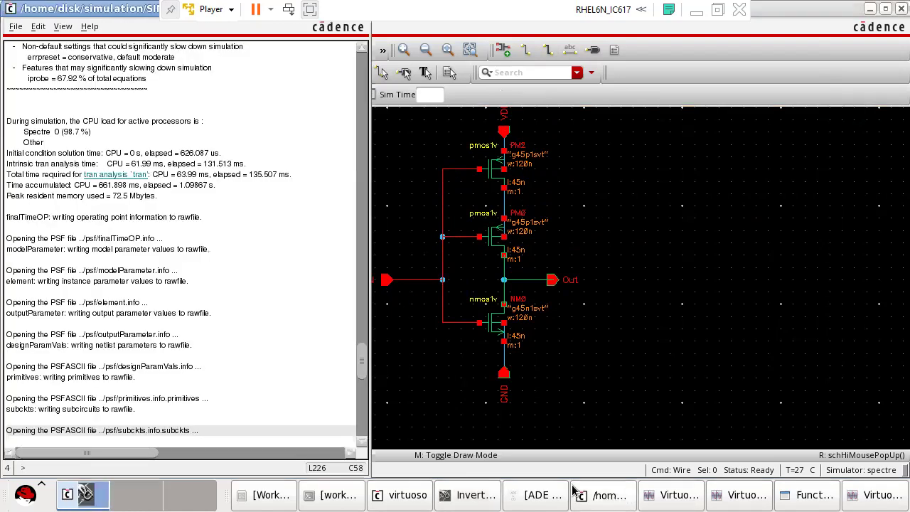
click(542, 493)
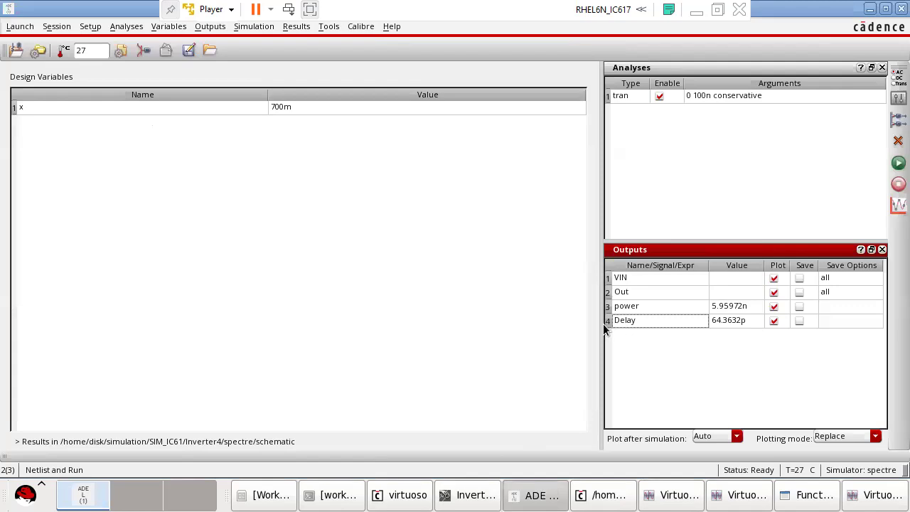
click(898, 163)
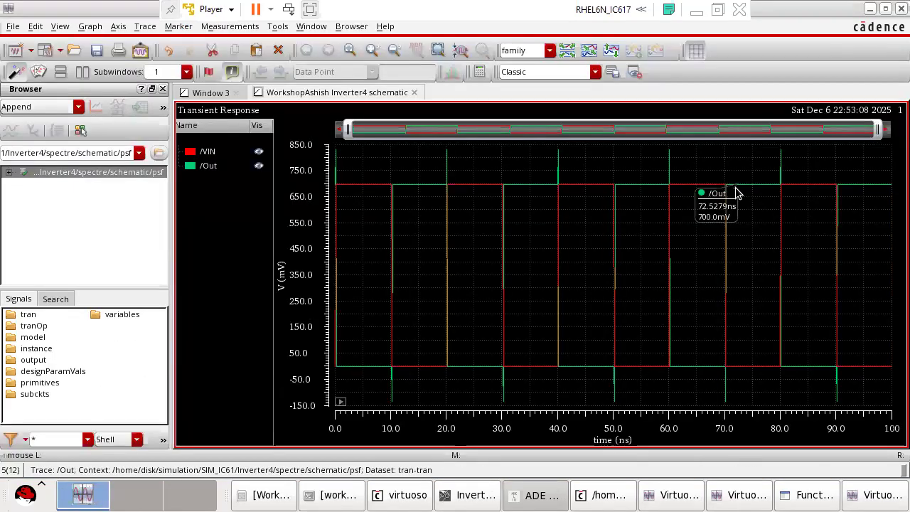
click(870, 12)
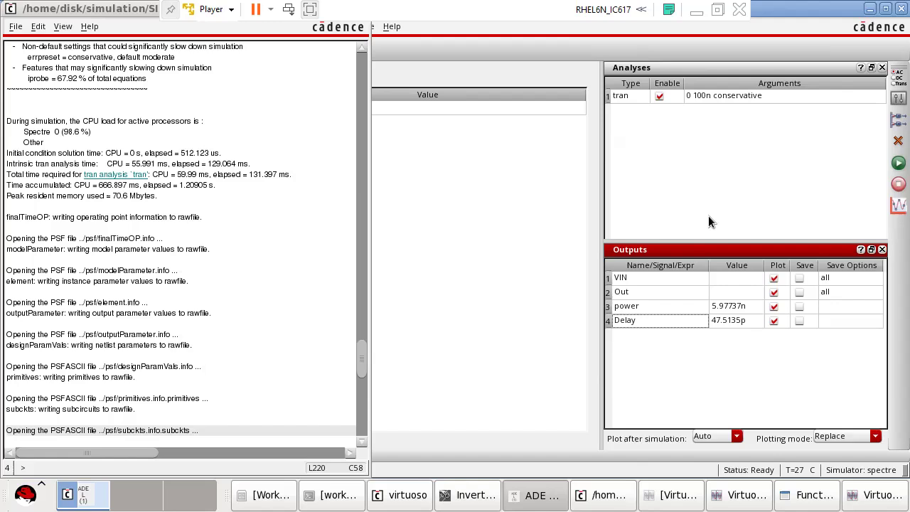
- Return to the Inverter4 schematic and stretch the GND pin further below NM0
click(470, 496)
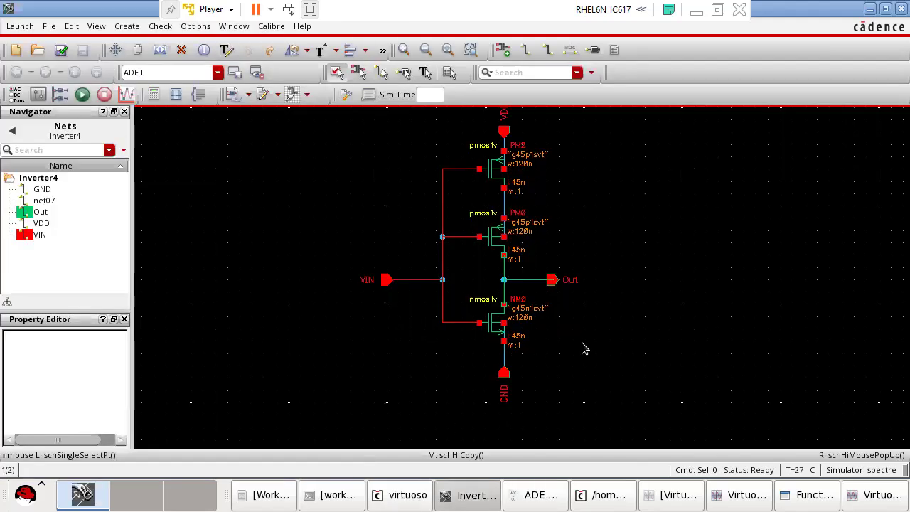
scroll(569, 290, down, 1)
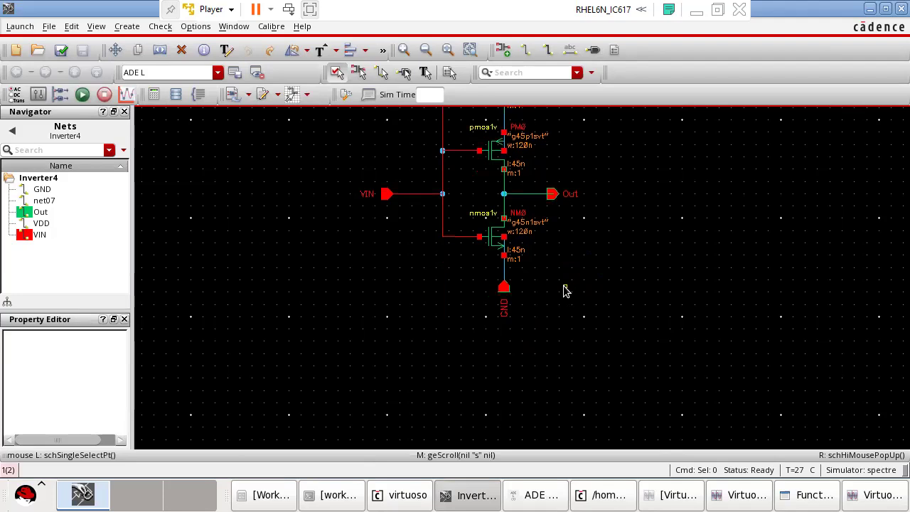
click(503, 288)
drag(503, 287, 502, 341)
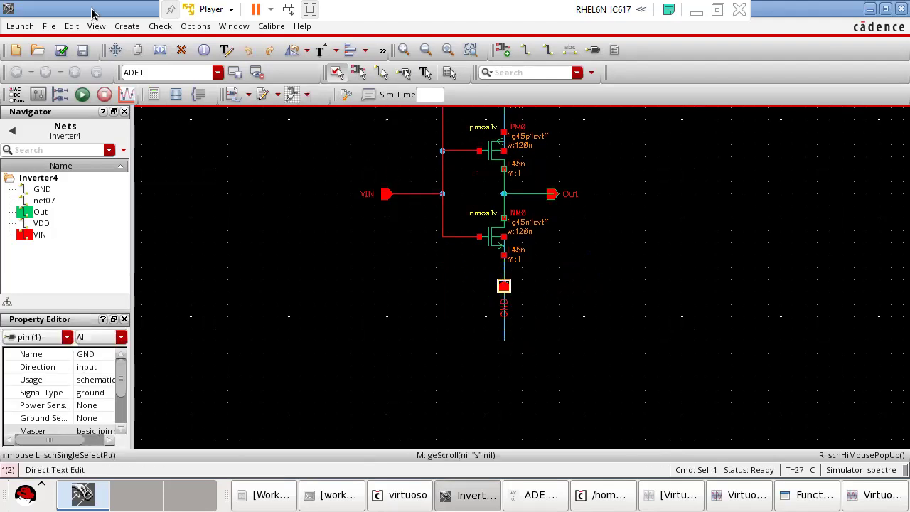
click(248, 54)
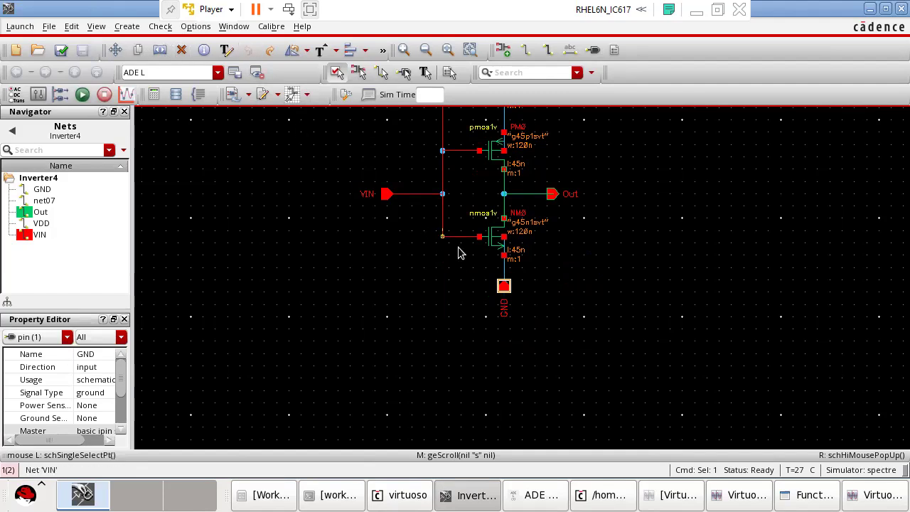
key(s)
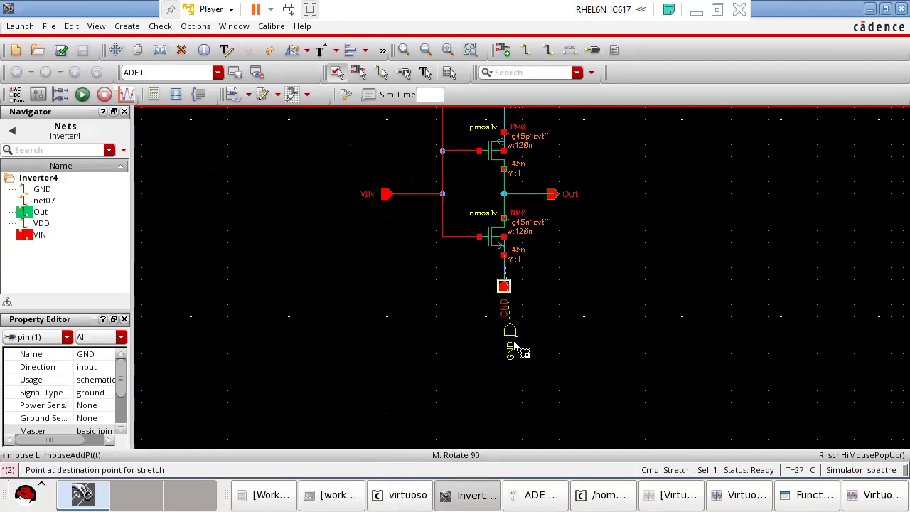
click(508, 366)
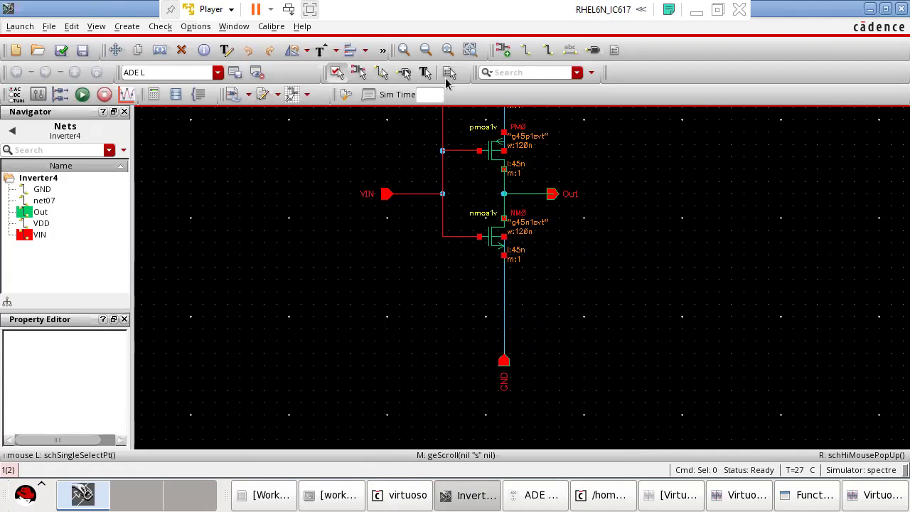
- Delete the wire between NM0's source and the GND pin
click(181, 50)
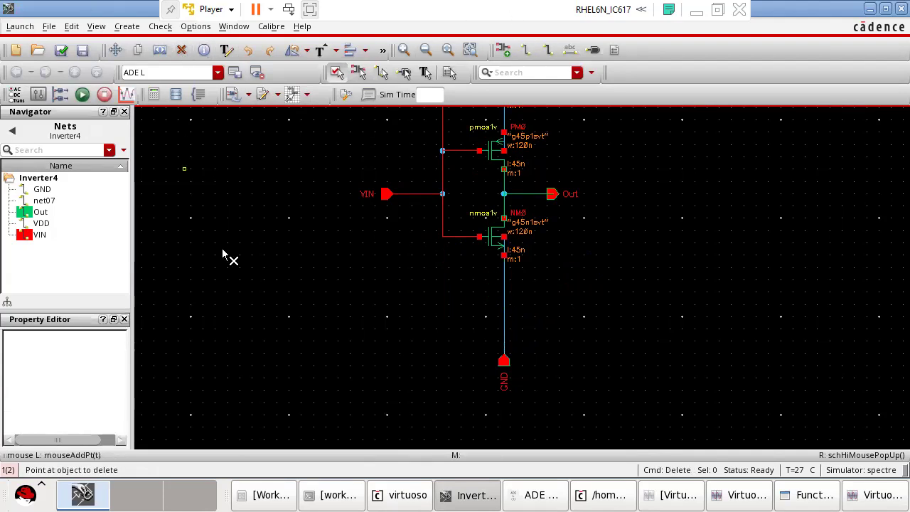
click(503, 320)
key(Escape)
- Copy the NMOS NM0 and place the copy directly below it, above the GND pin
click(492, 250)
click(492, 251)
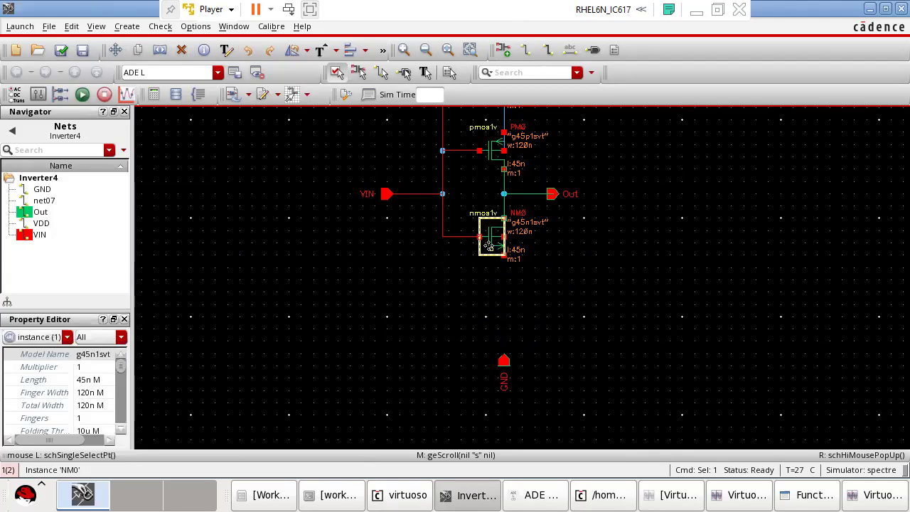
key(c)
click(494, 251)
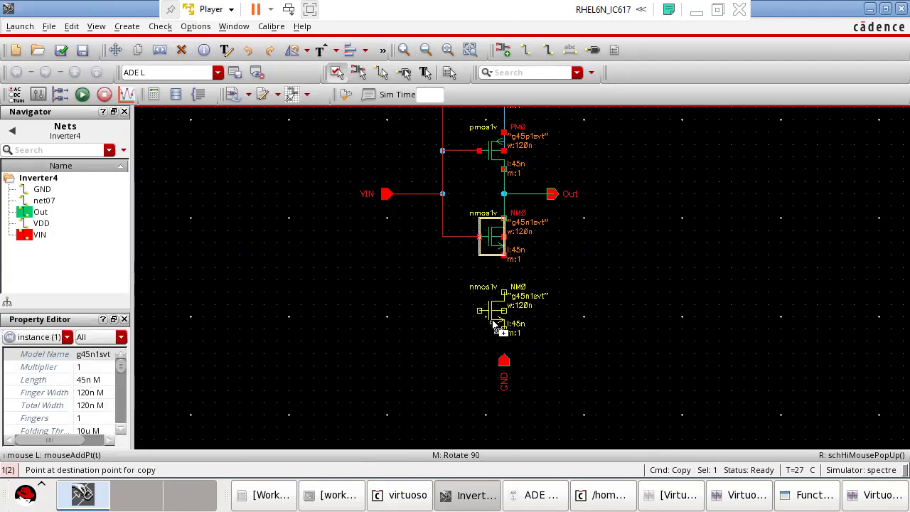
click(493, 324)
- Wire NM0's source to the lower NMOS's drain, and tie the lower NMOS's body and source to the GND pin
key(w)
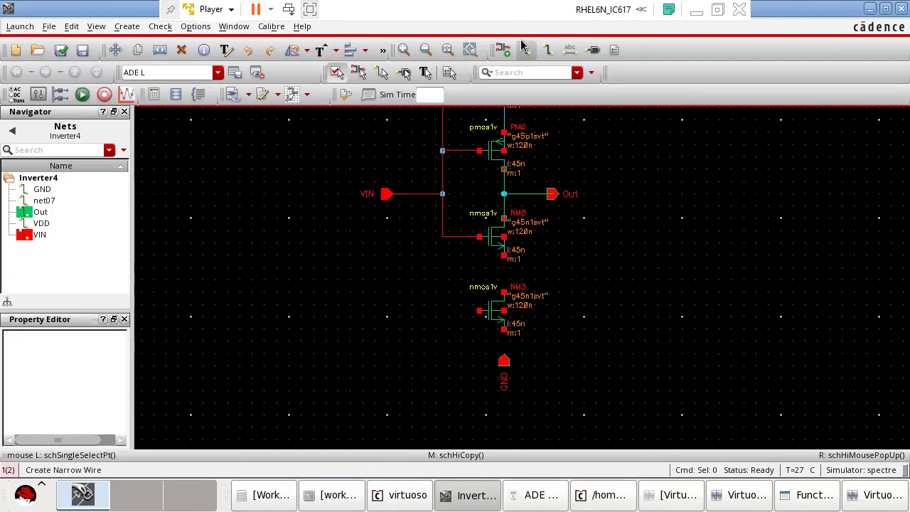
click(504, 255)
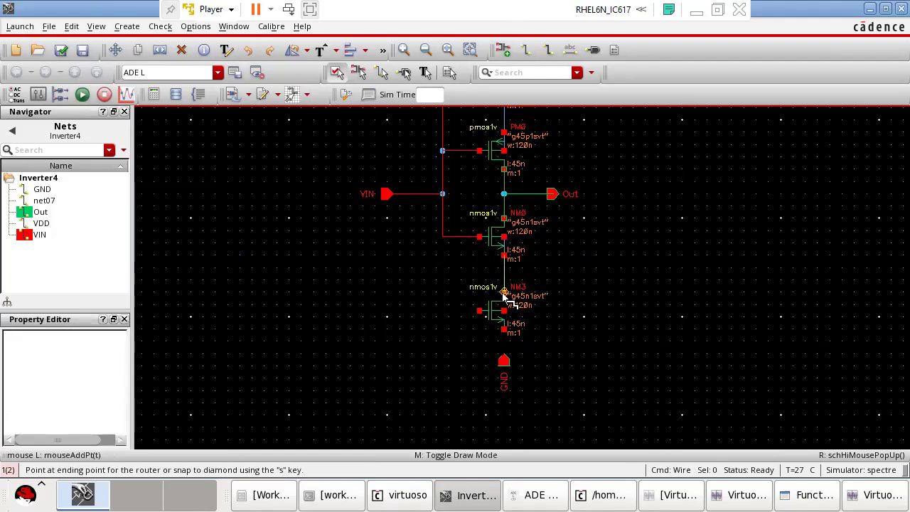
click(504, 309)
click(503, 310)
click(504, 328)
click(504, 328)
click(503, 361)
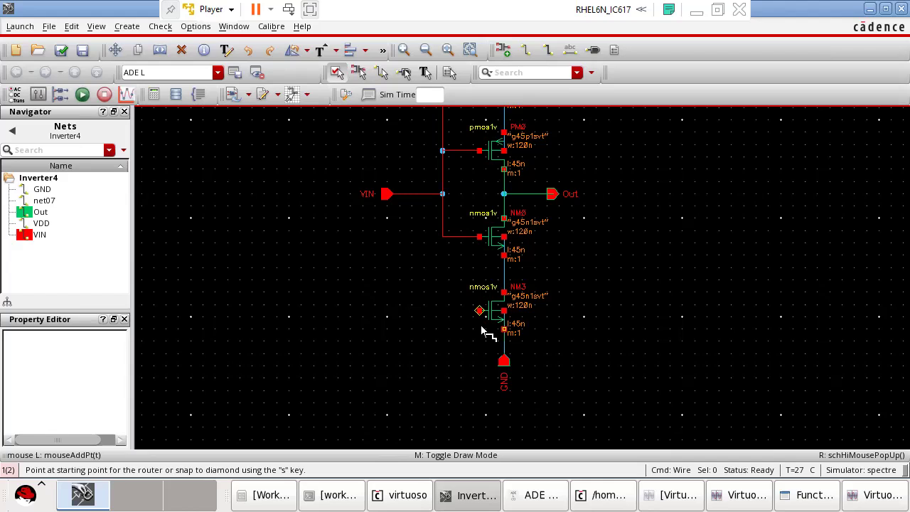
- Wire the lower NMOS's gate to the VIN net at NM0's gate connection
click(478, 310)
click(442, 310)
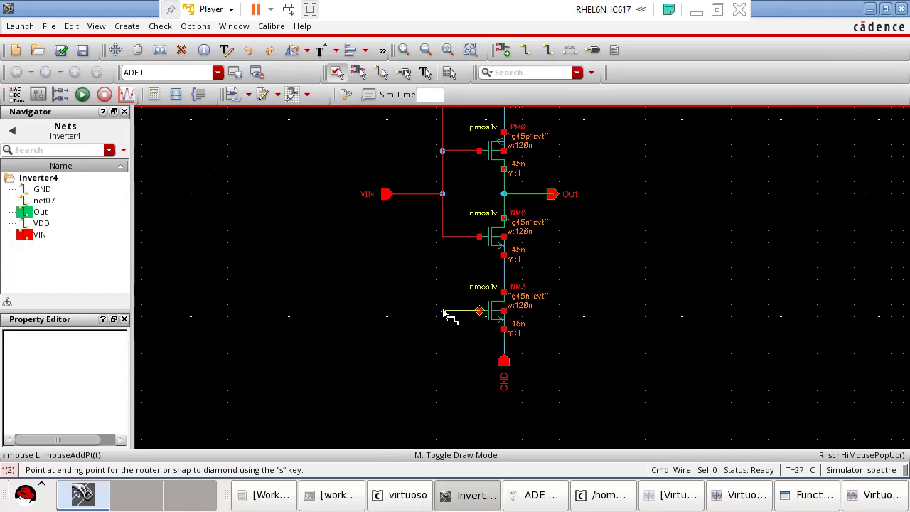
click(442, 237)
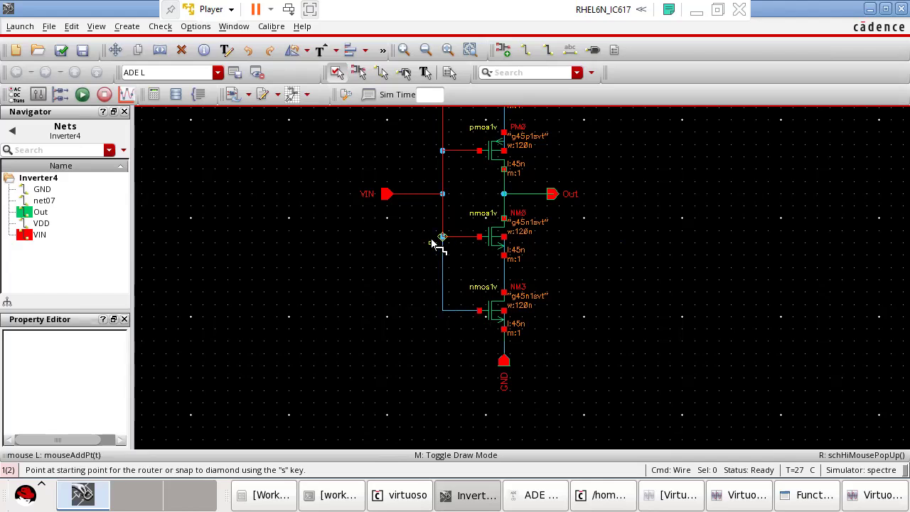
- Check and save the schematic with both stacks, and rerun the transient simulation to update the power and Delay outputs
click(61, 50)
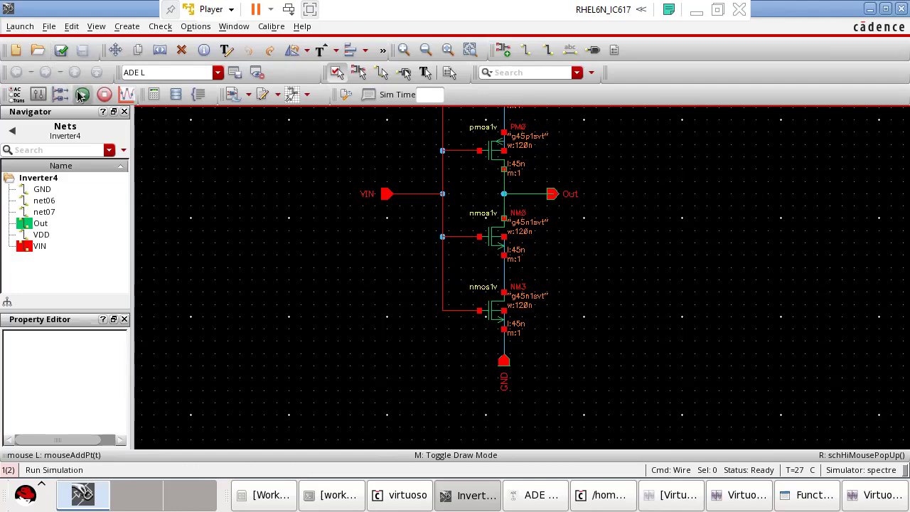
click(540, 494)
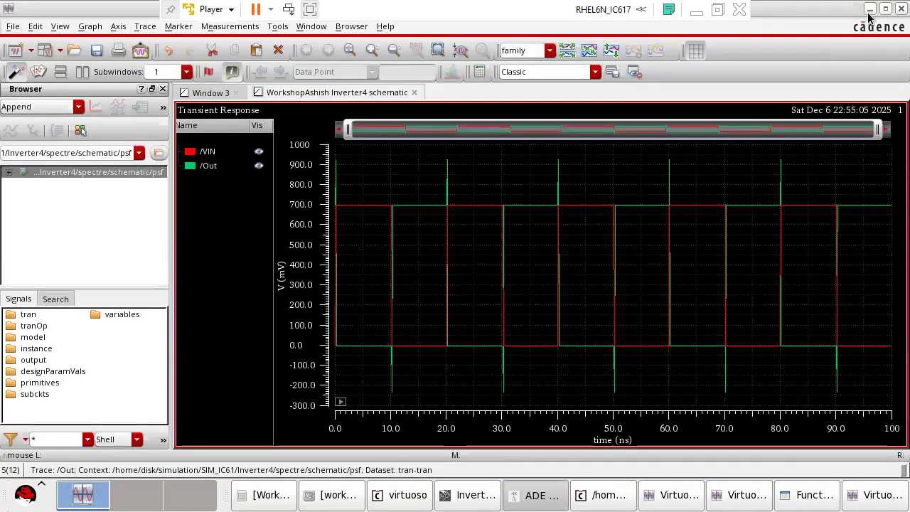
click(869, 8)
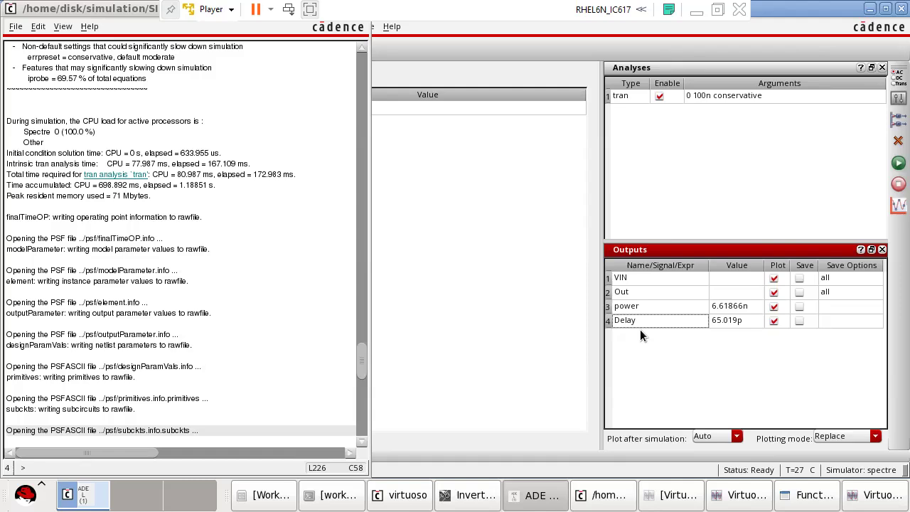
click(899, 8)
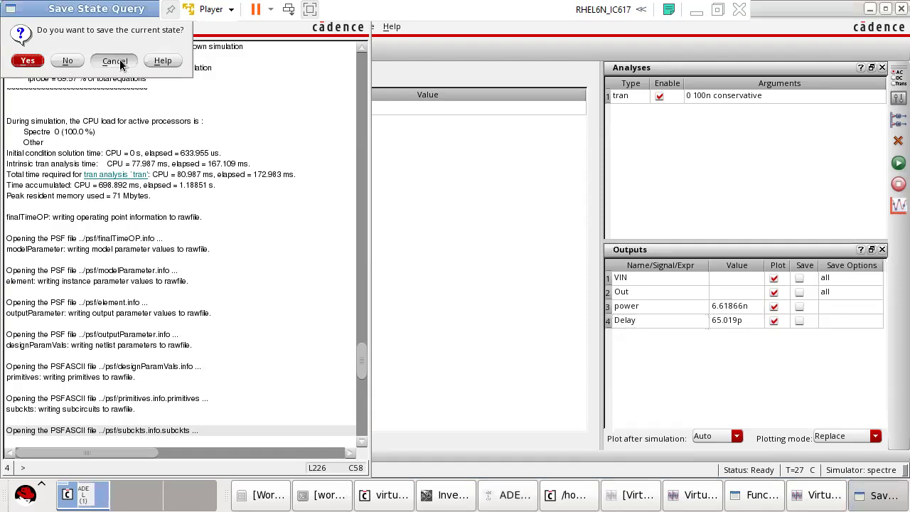
click(115, 60)
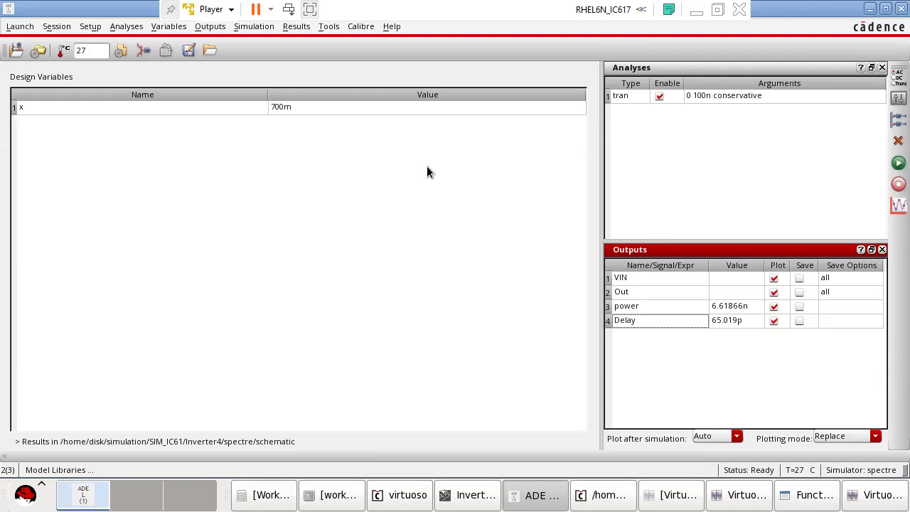
- Return to the Inverter4 schematic and delete the upper stacked PMOS below the VDD pin
click(884, 9)
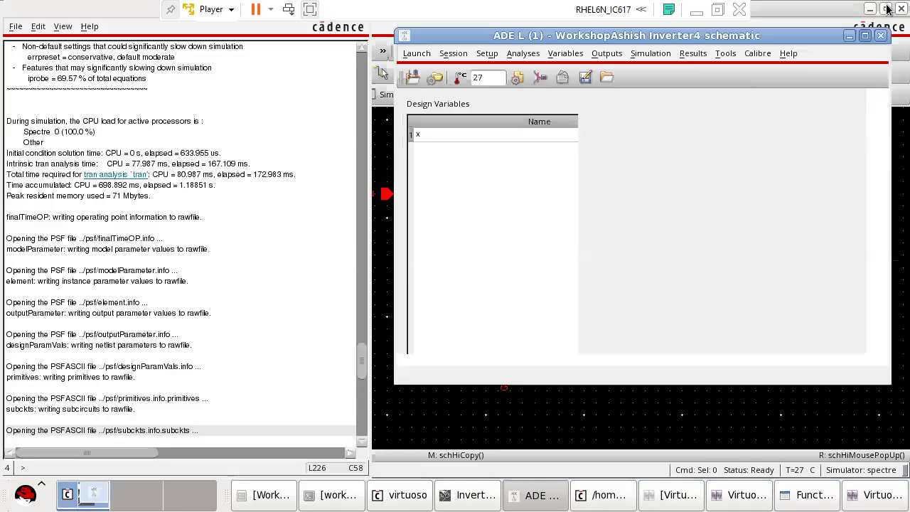
click(849, 35)
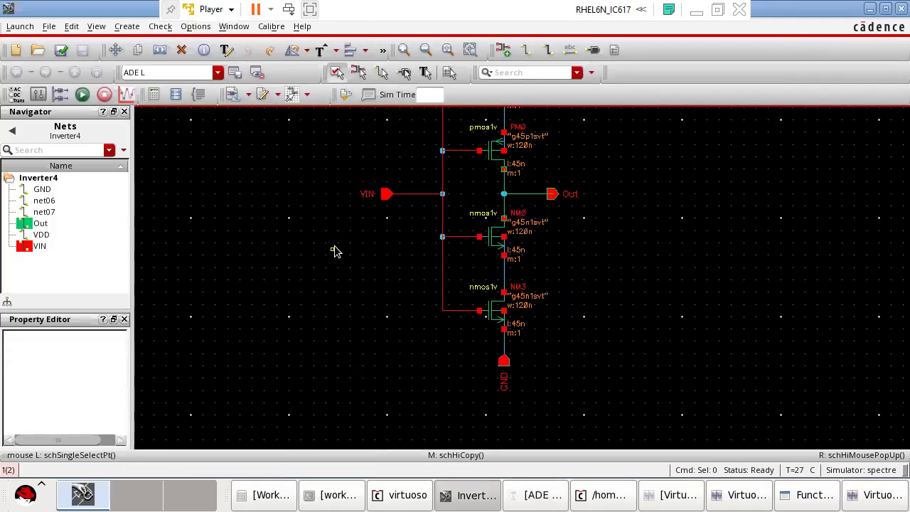
scroll(335, 248, up, 1)
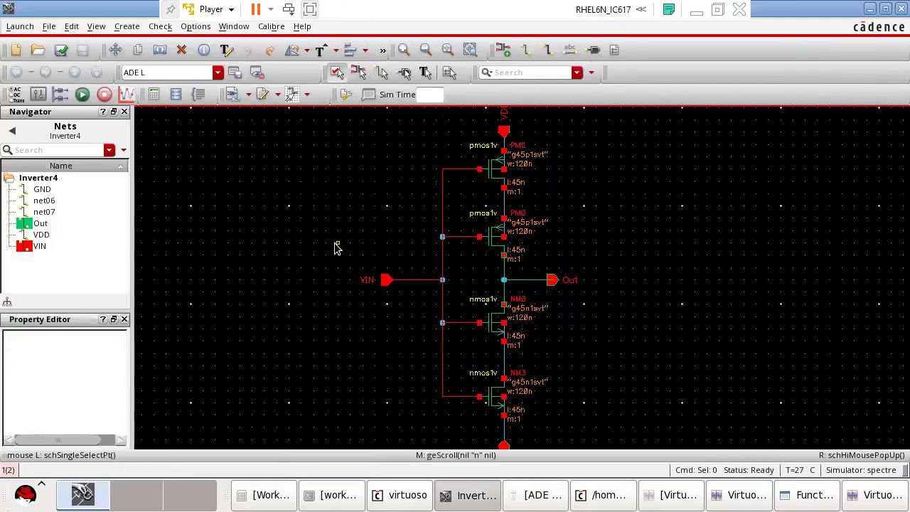
click(181, 50)
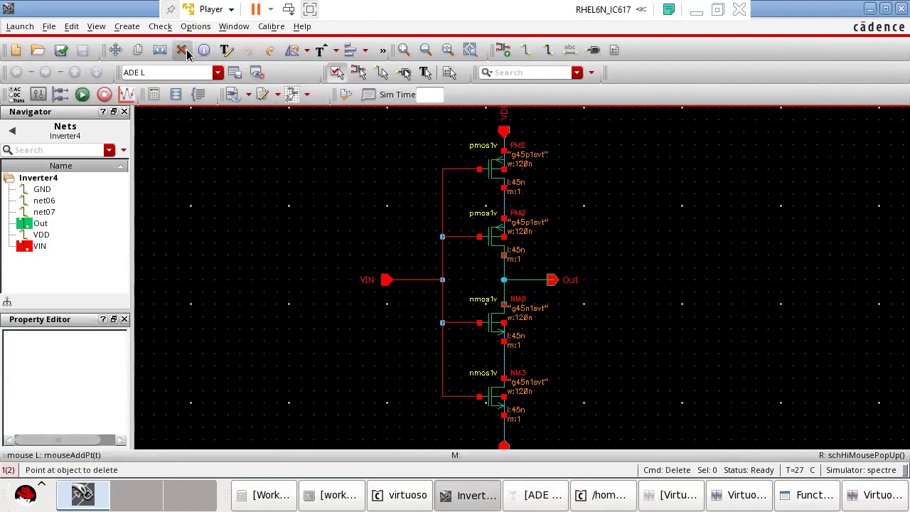
click(488, 180)
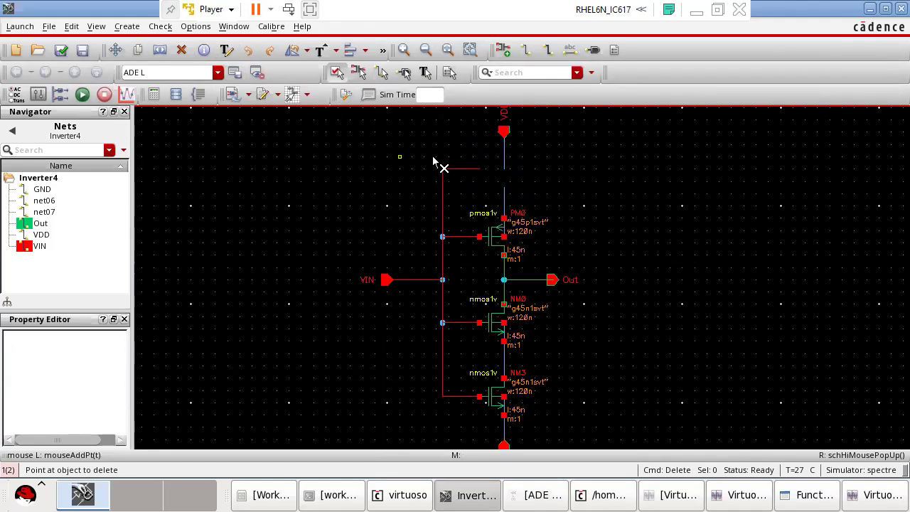
click(502, 171)
- Bridge the gap left in the vertical wire so that the VDD pin connects to PM0's source
click(524, 53)
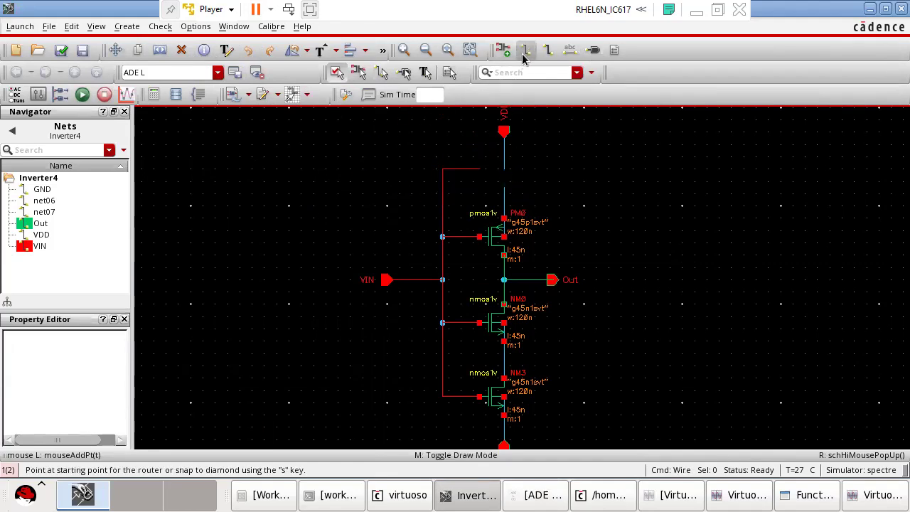
click(504, 174)
click(503, 201)
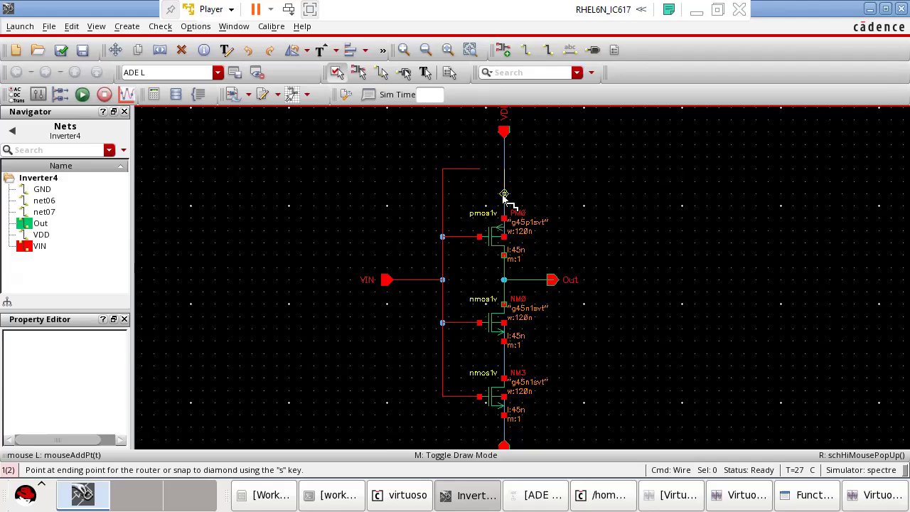
click(441, 201)
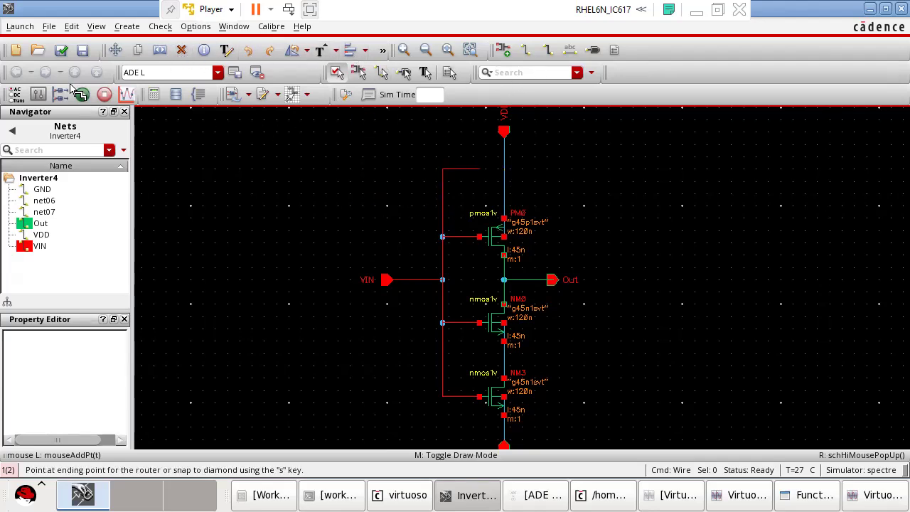
- Delete the leftover gate wires, the lower stacked NMOS and the wire segment above the GND pin
click(181, 50)
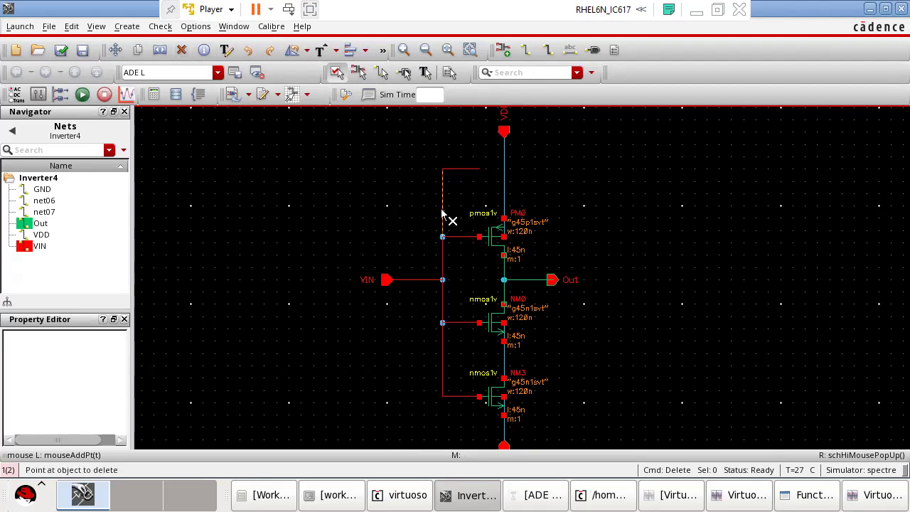
click(465, 169)
click(442, 352)
click(492, 405)
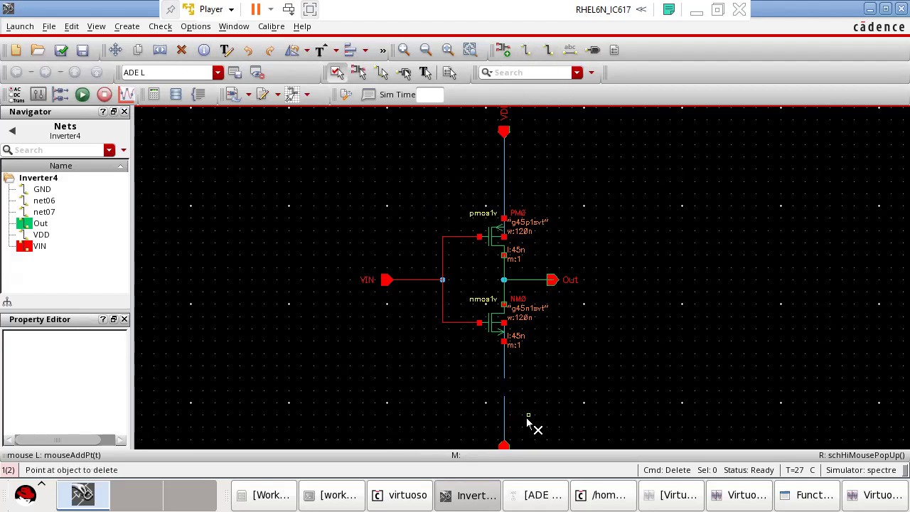
click(505, 426)
key(Escape)
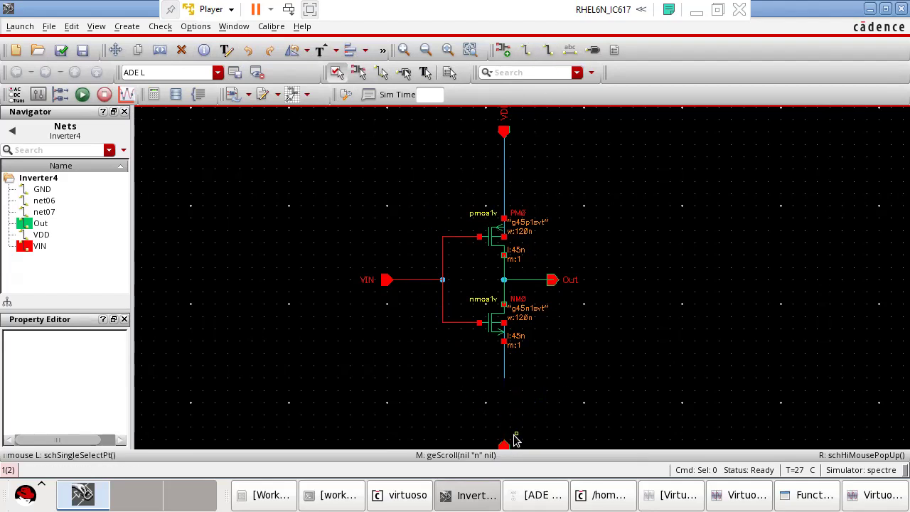
- Move the GND pin up to the wire end below NM0, and check and save the schematic
drag(503, 445, 503, 380)
click(619, 319)
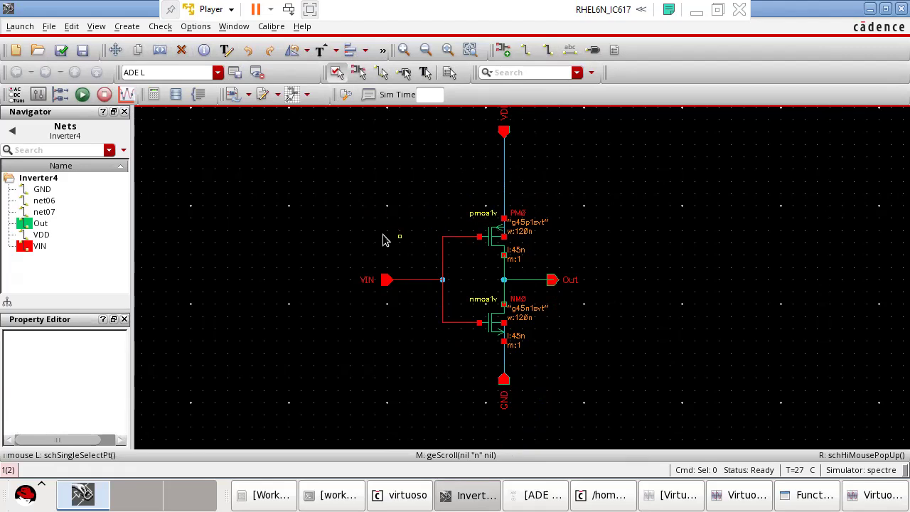
click(61, 50)
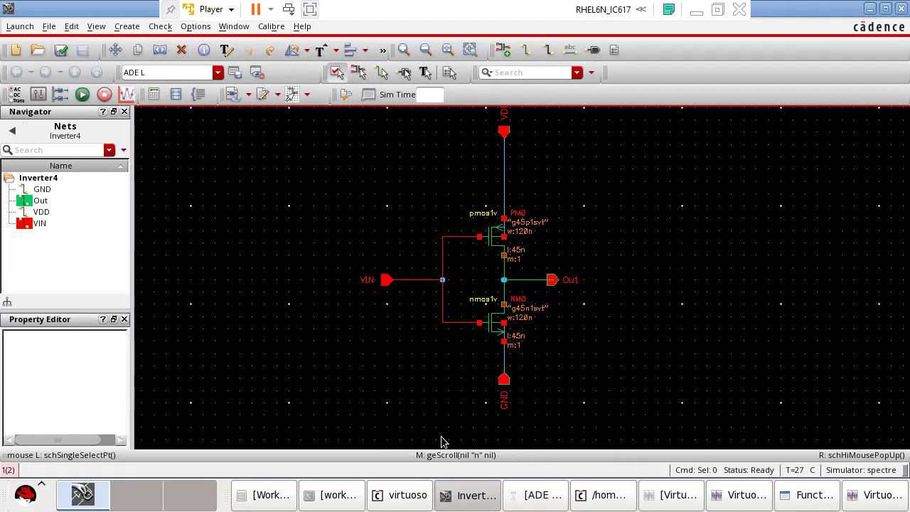
- Rerun the transient simulation of the restored inverter to update power and Delay, and close the waveform window
click(557, 499)
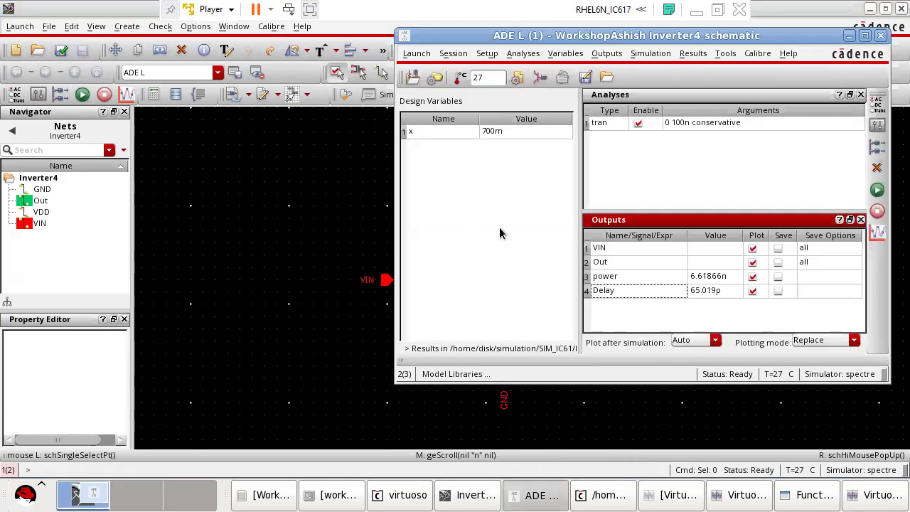
click(876, 189)
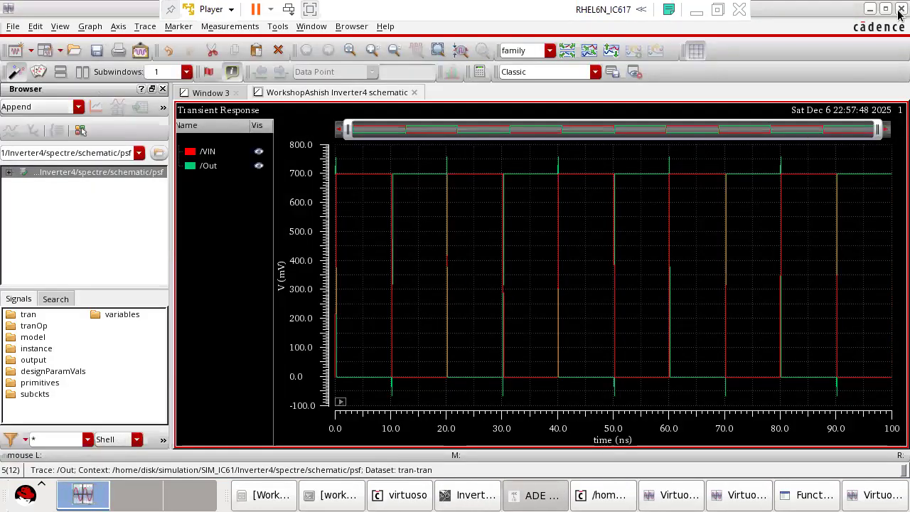
click(899, 10)
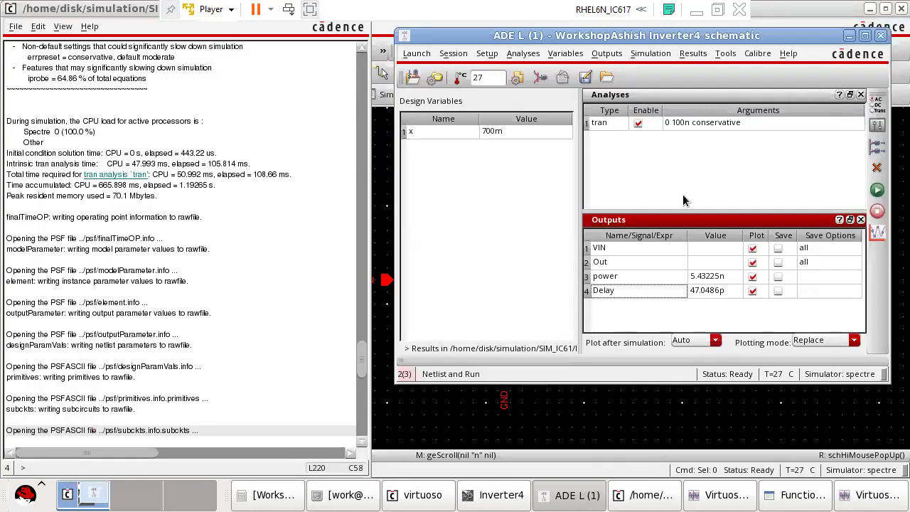
- Change the VIN stimulus from pulse to a dc voltage of 0 and apply it
click(848, 35)
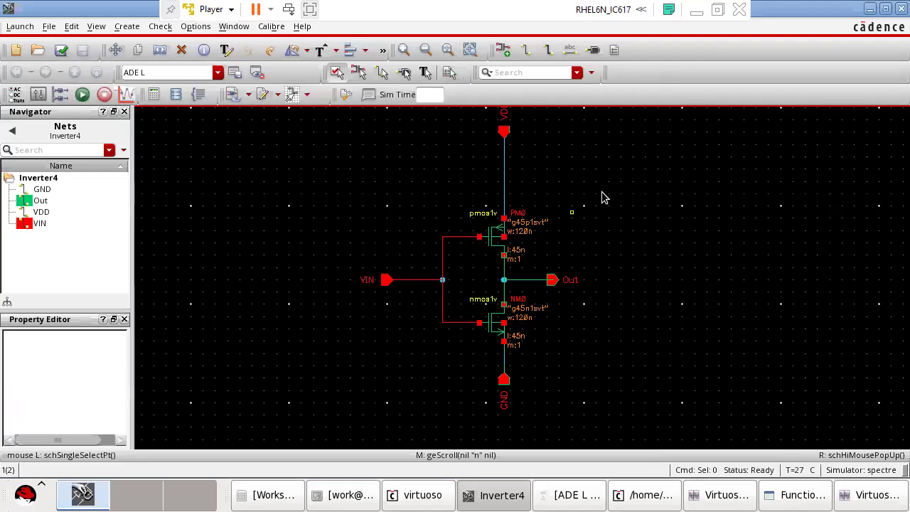
click(567, 492)
click(540, 75)
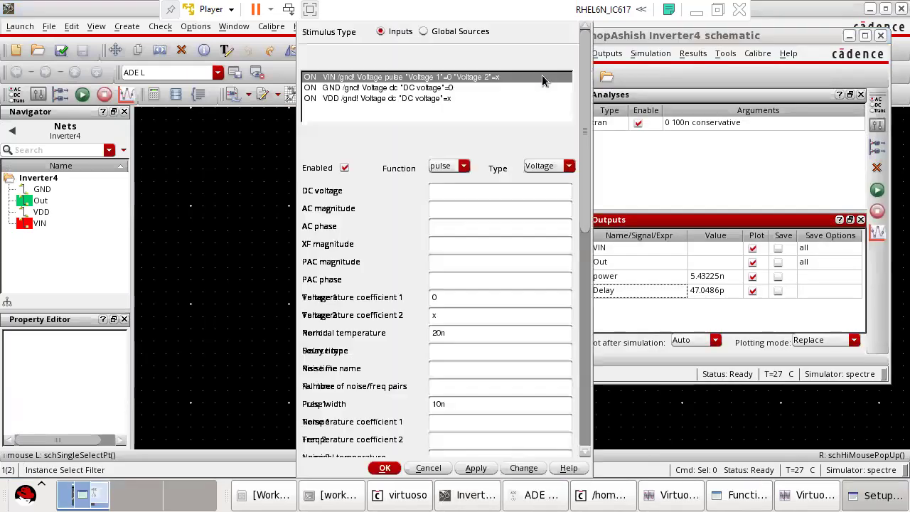
click(346, 99)
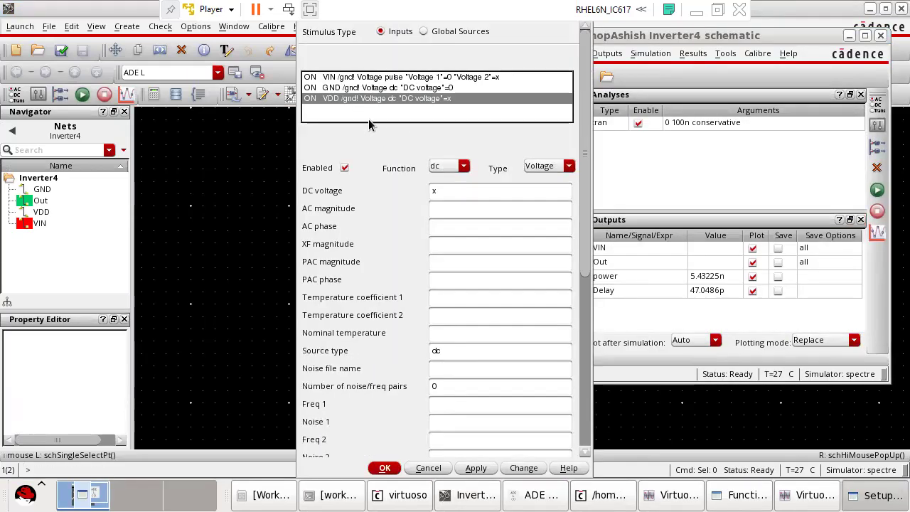
click(384, 77)
click(463, 166)
click(459, 190)
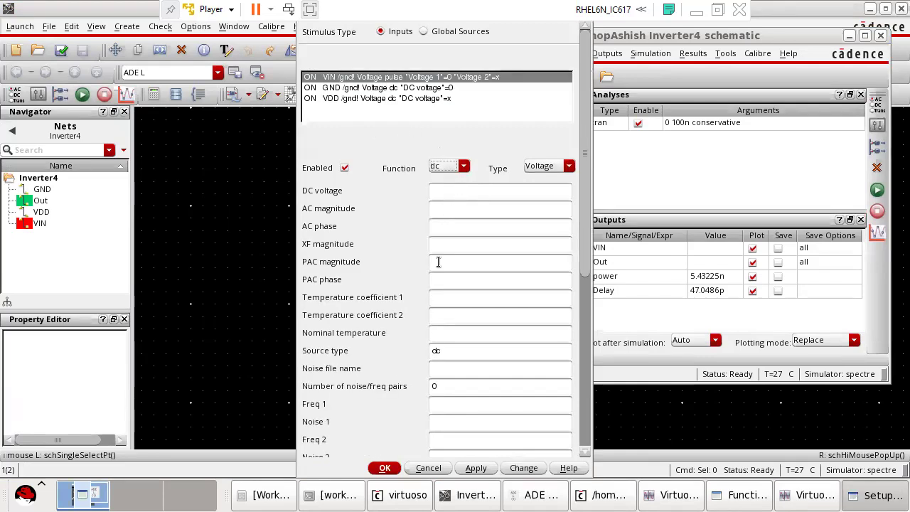
click(438, 192)
click(475, 467)
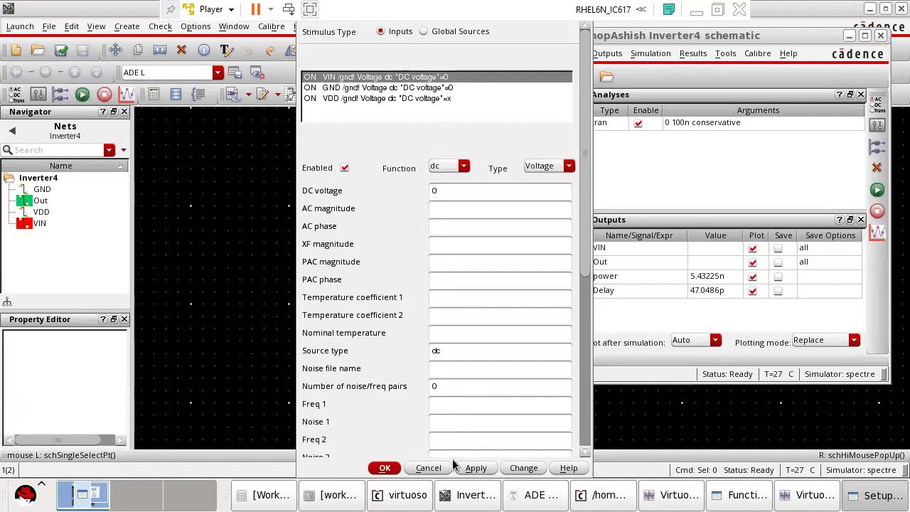
click(384, 468)
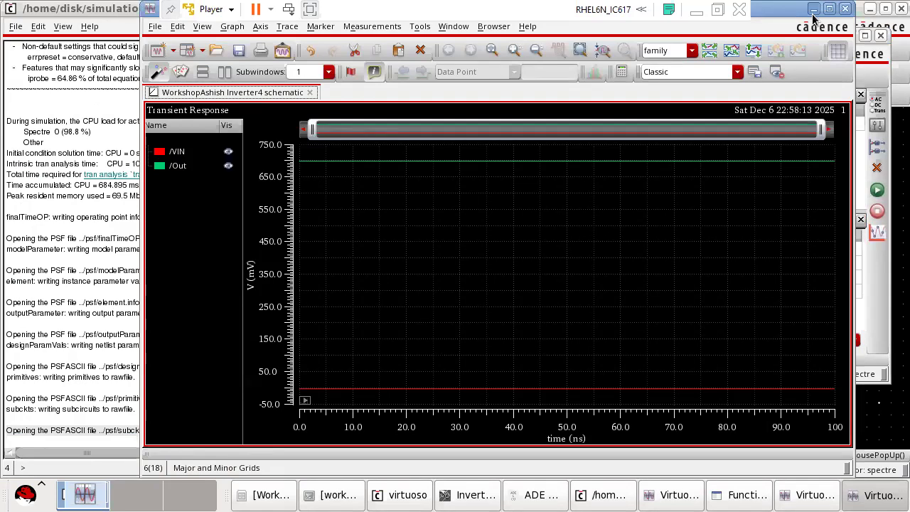
- Rerun the transient simulation with the dc input, and turn off plotting of the Delay output
click(813, 9)
click(751, 291)
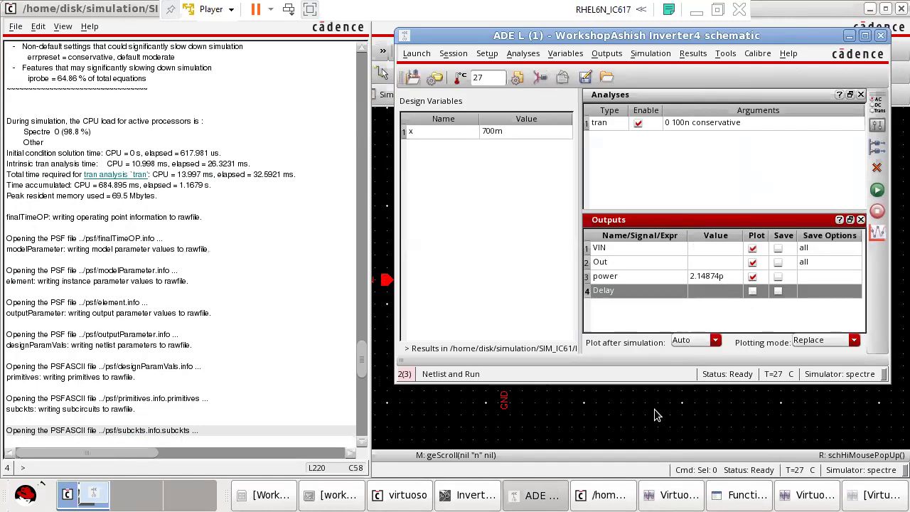
- Return to the Inverter4 schematic and delete the NMOS NM0
click(649, 434)
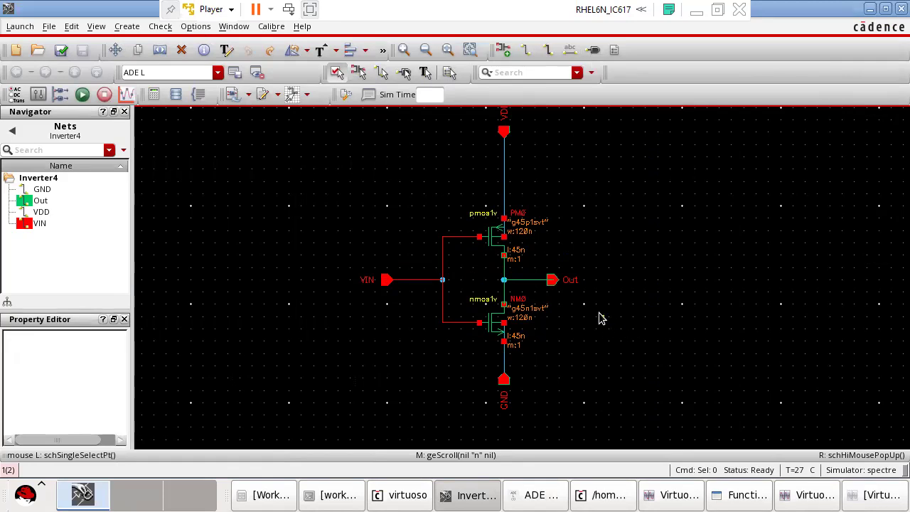
click(181, 50)
click(492, 341)
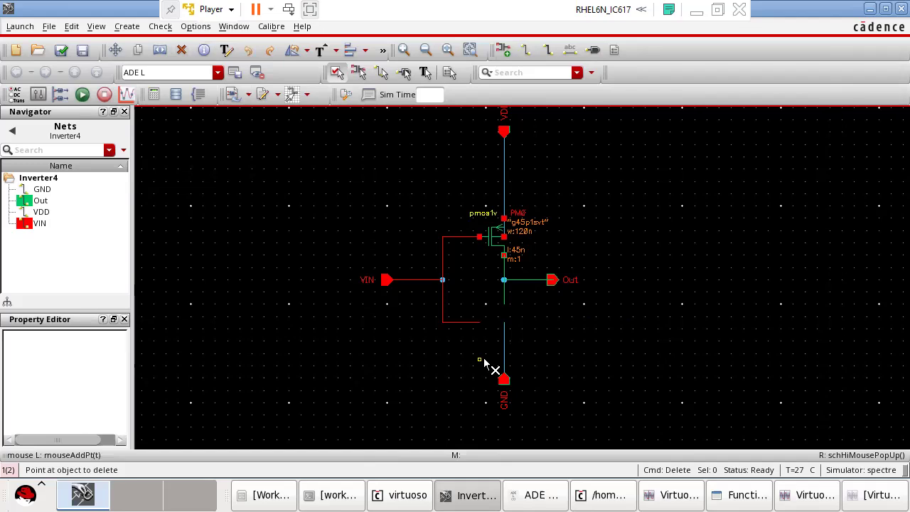
- Place an nmos1v_hvt symbol from gpdk045 in the gap between Out and GND, and check and save the schematic
key(Escape)
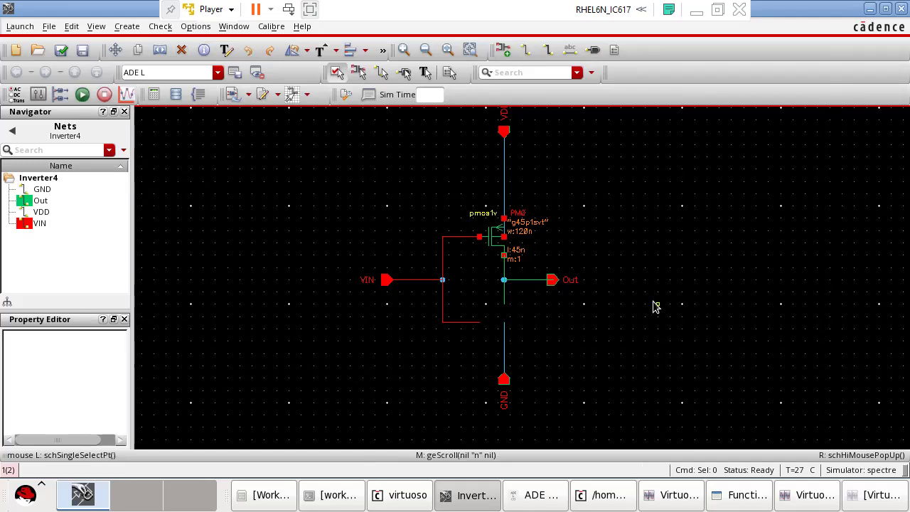
key(i)
click(531, 32)
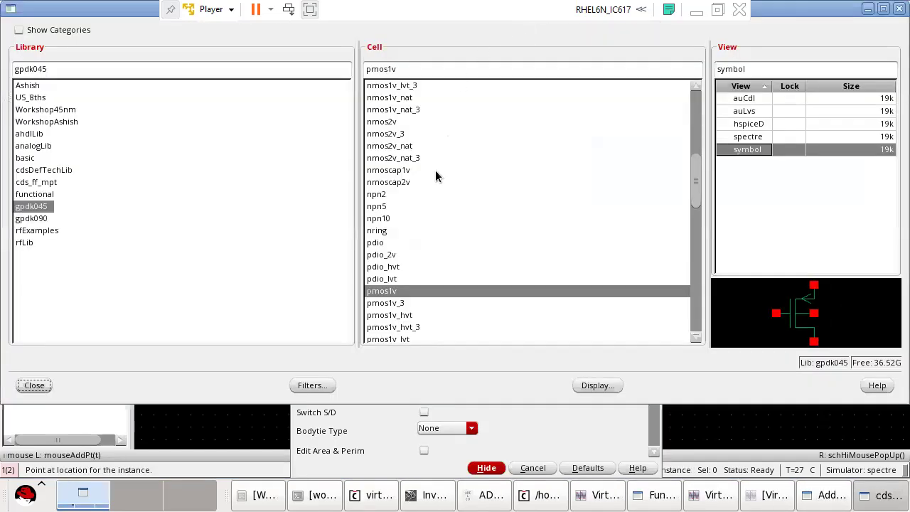
scroll(423, 252, down, 1)
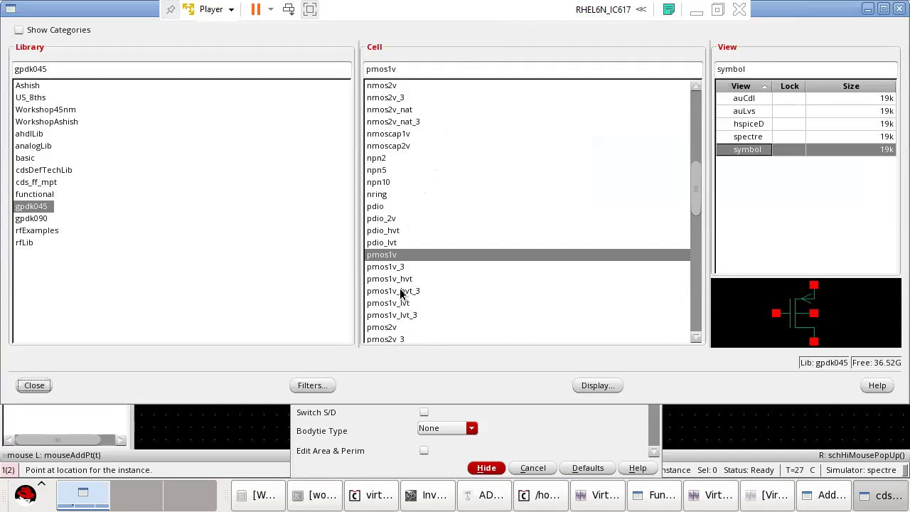
scroll(402, 281, down, 2)
scroll(416, 253, up, 5)
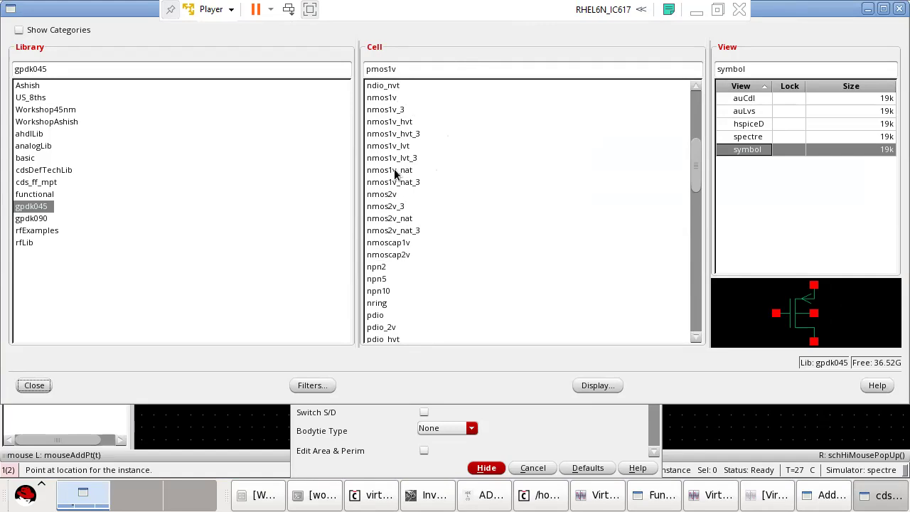
click(399, 122)
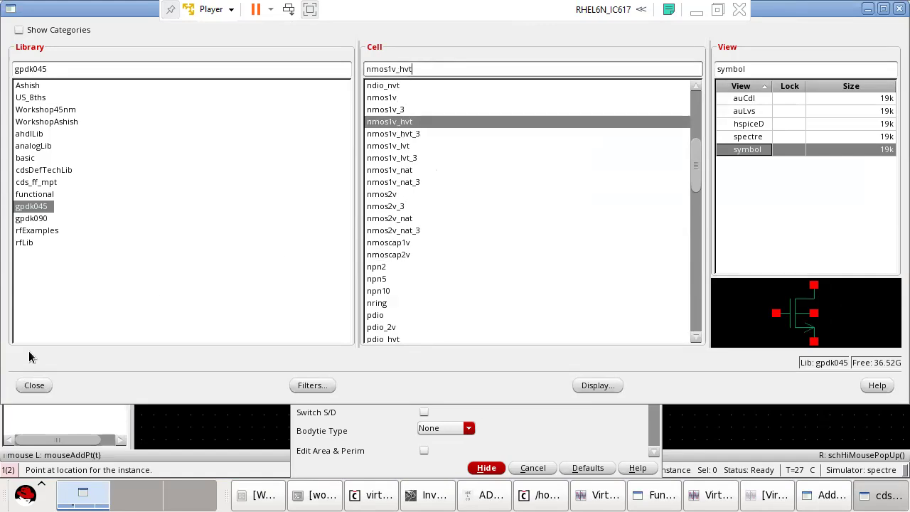
click(33, 385)
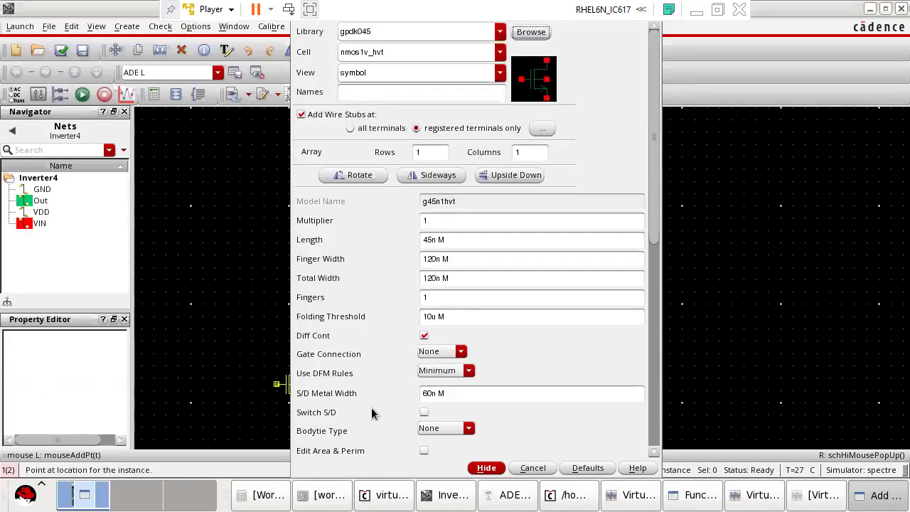
click(487, 469)
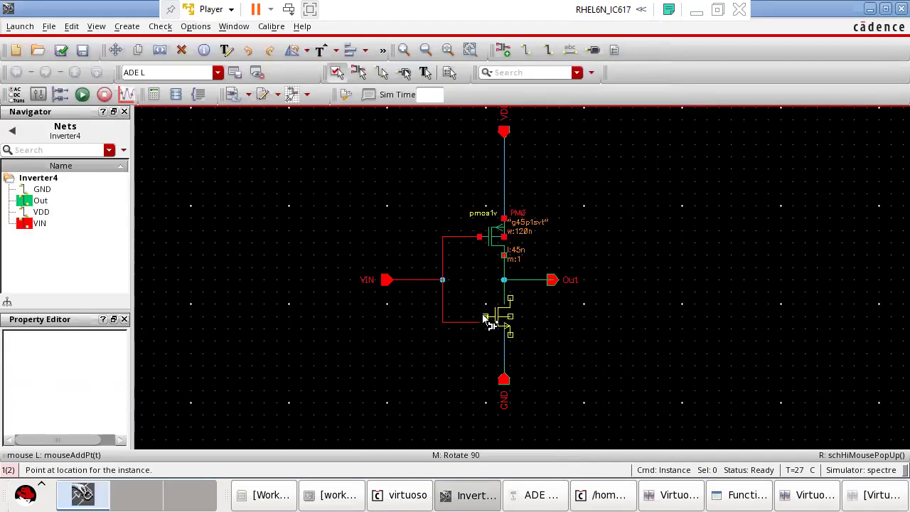
click(483, 329)
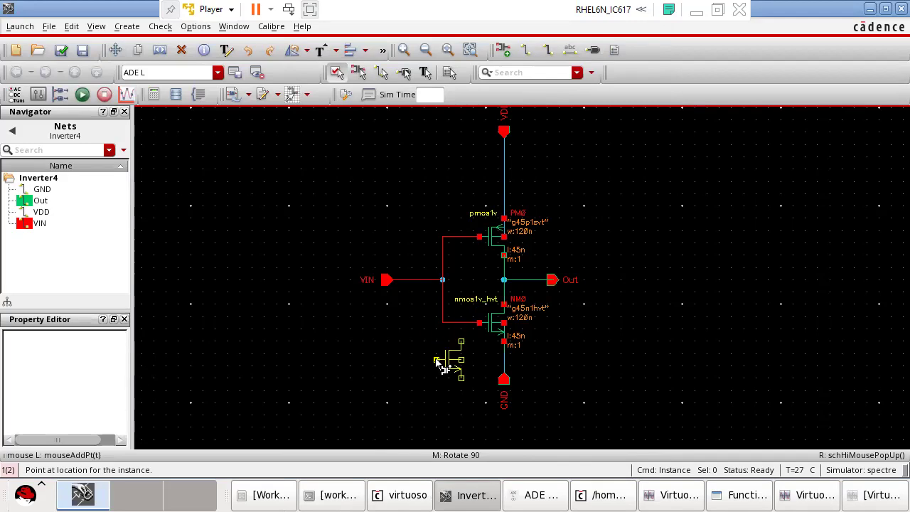
click(63, 50)
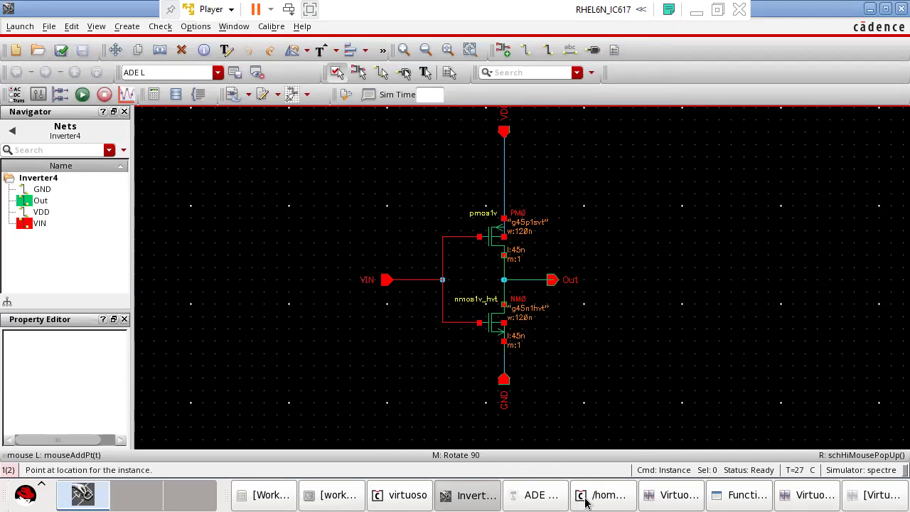
- Rerun the transient simulation in ADE L with the nmos1v_hvt transistor, minimize the waveform window and return to the schematic
click(541, 494)
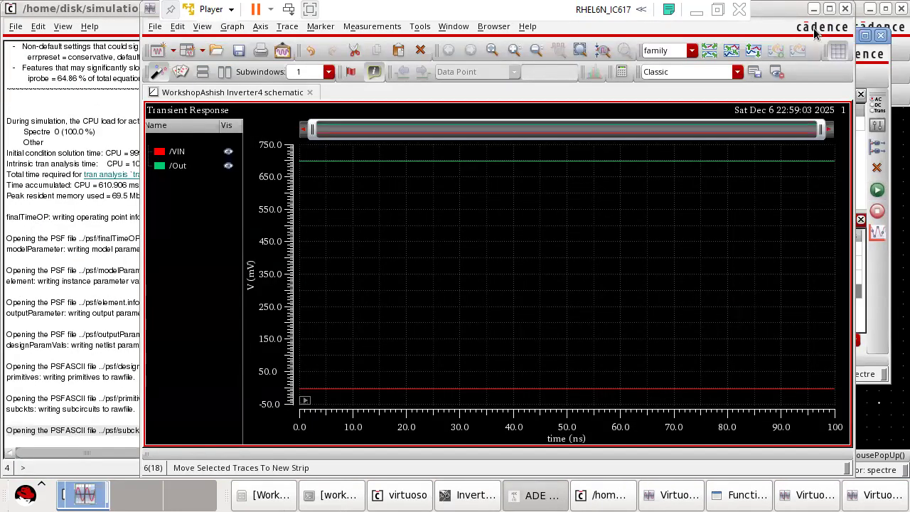
click(814, 8)
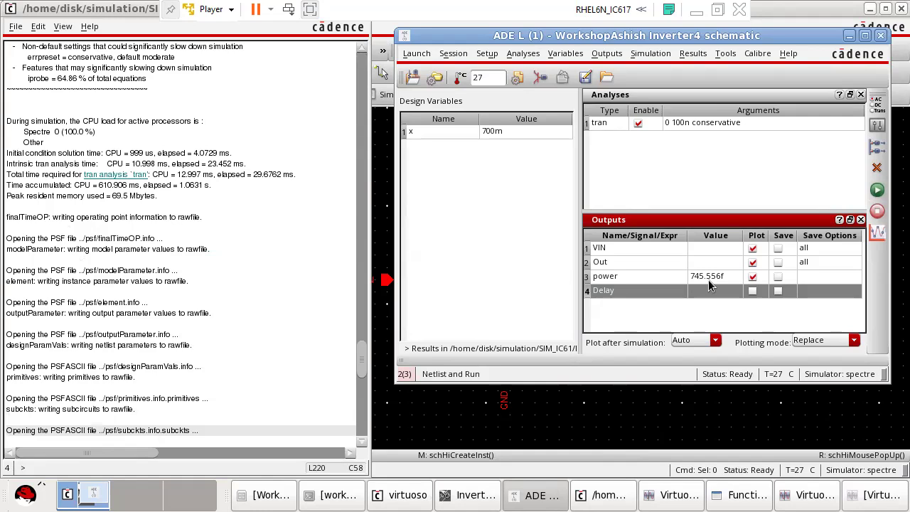
click(666, 424)
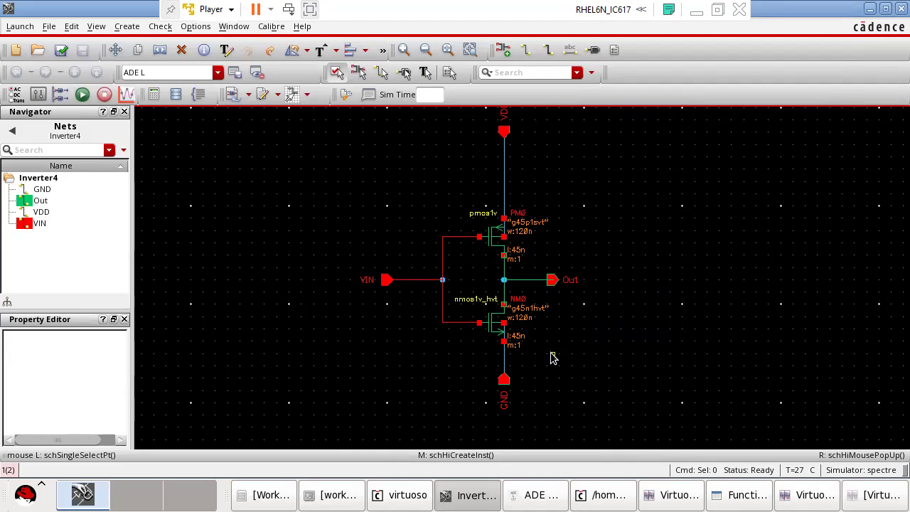
- Limit the plotted ADE L outputs to power and Delay, turning off plotting of VIN and Out
click(547, 493)
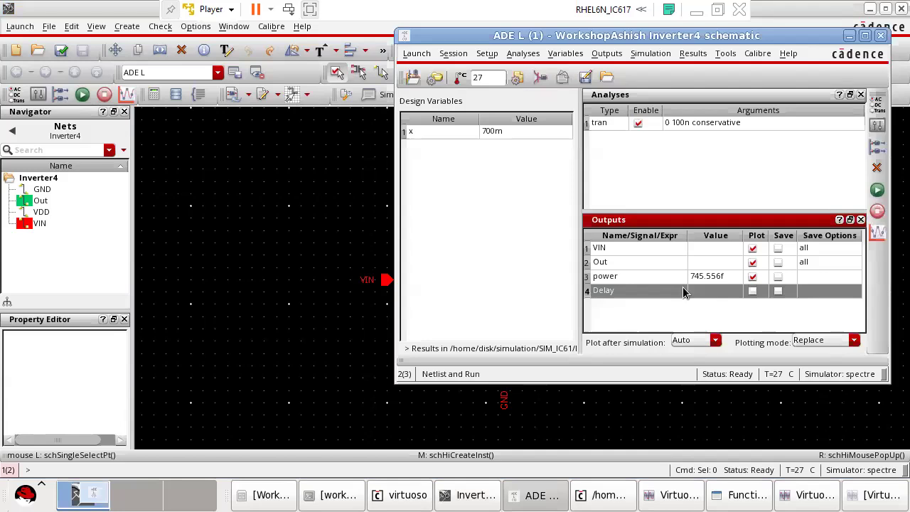
click(751, 290)
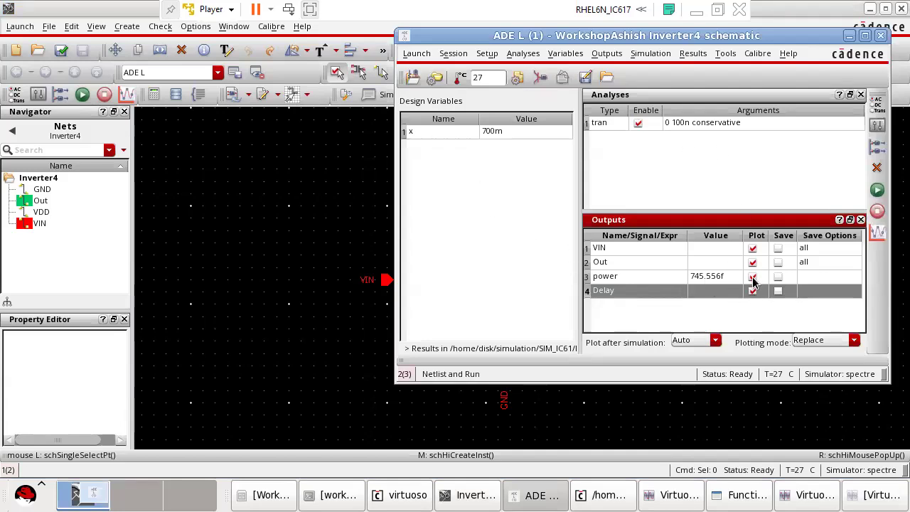
click(751, 276)
click(752, 262)
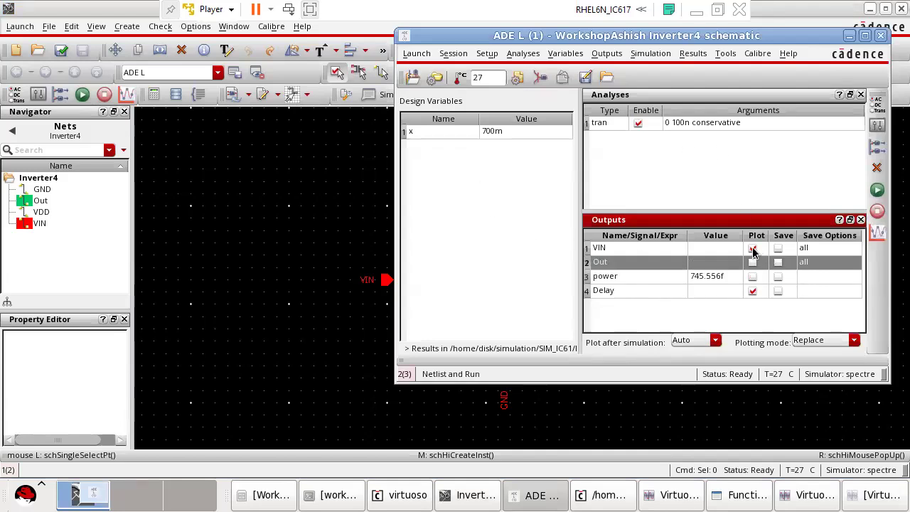
click(753, 277)
click(848, 35)
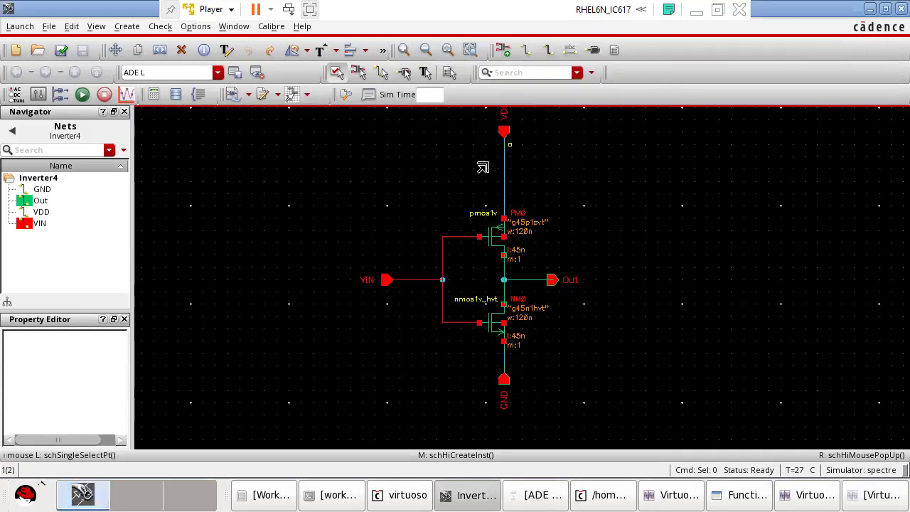
- Change the VIN stimulus to a pulse with Voltage 1 of 0, Voltage 2 of x, period 20n and pulse width 10n
click(541, 495)
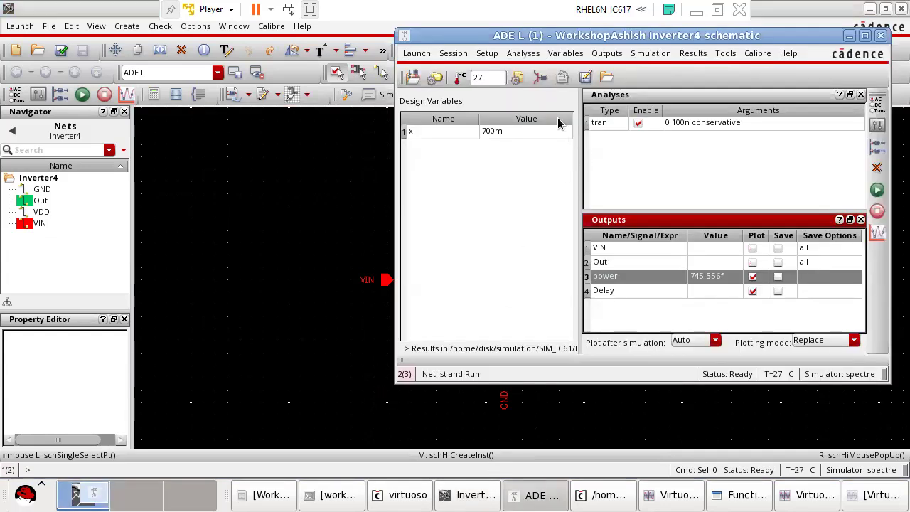
click(540, 76)
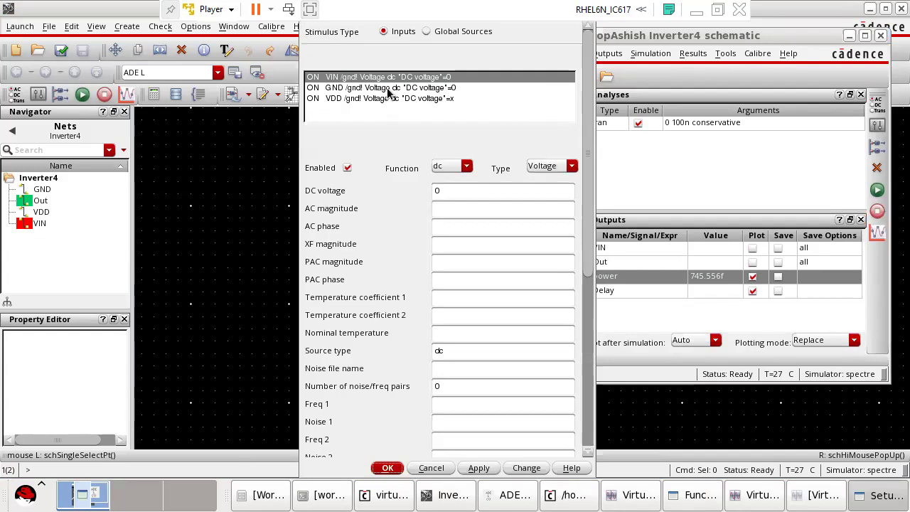
click(461, 167)
click(443, 200)
drag(449, 319, 413, 322)
text(x)
click(443, 333)
text(n)
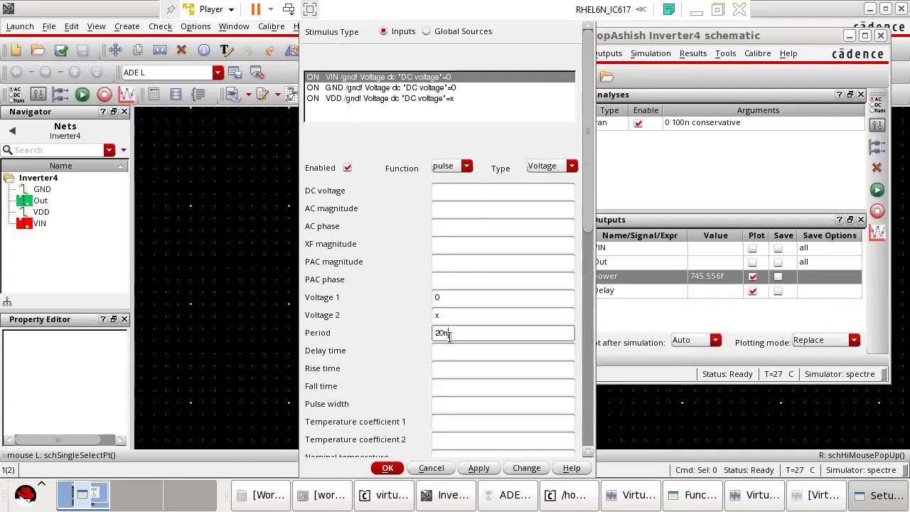
click(445, 405)
text(10n)
click(477, 467)
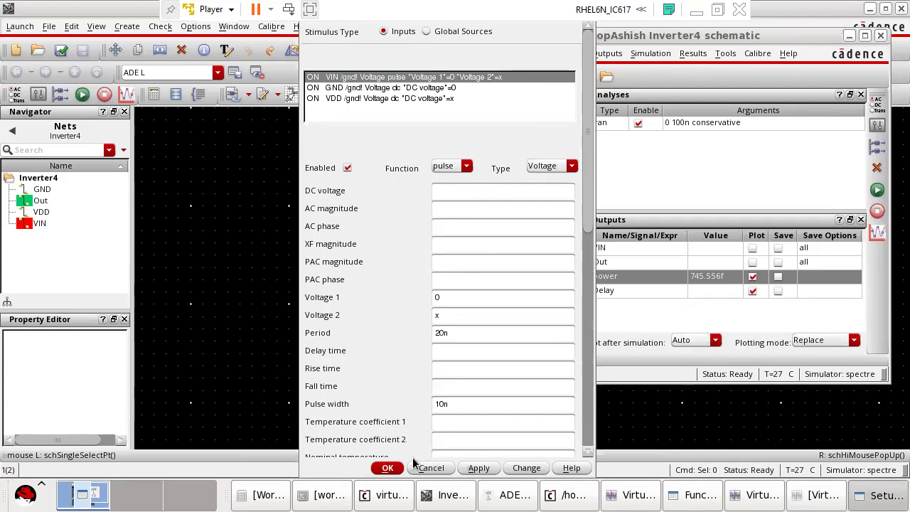
click(390, 468)
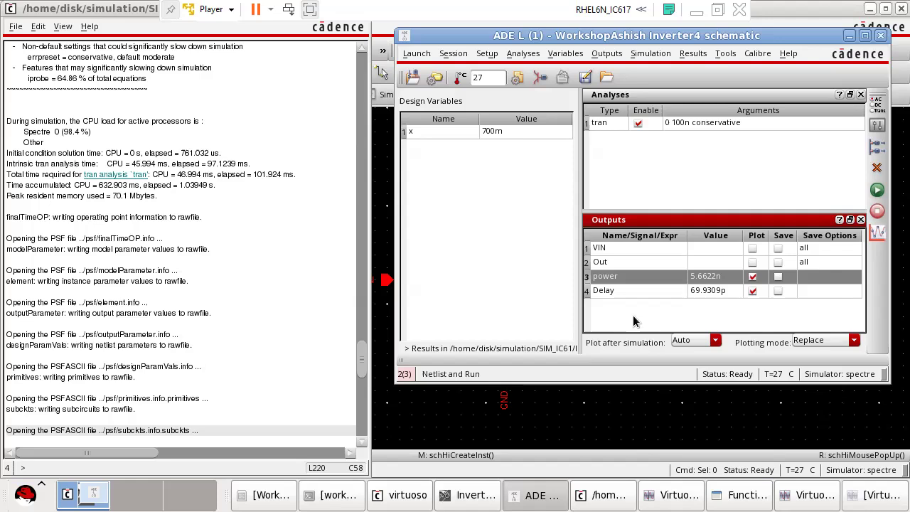
- Return to the Inverter4 schematic and delete the nmos1v_hvt transistor
click(545, 420)
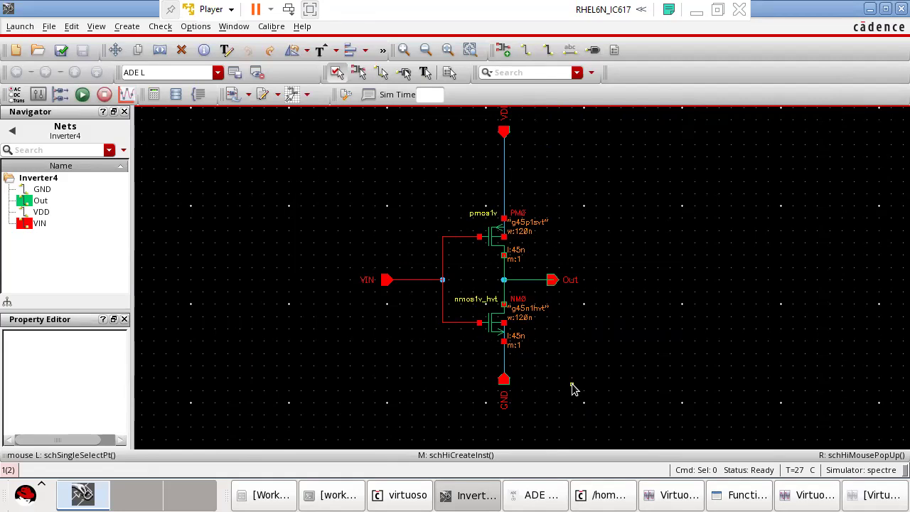
click(484, 334)
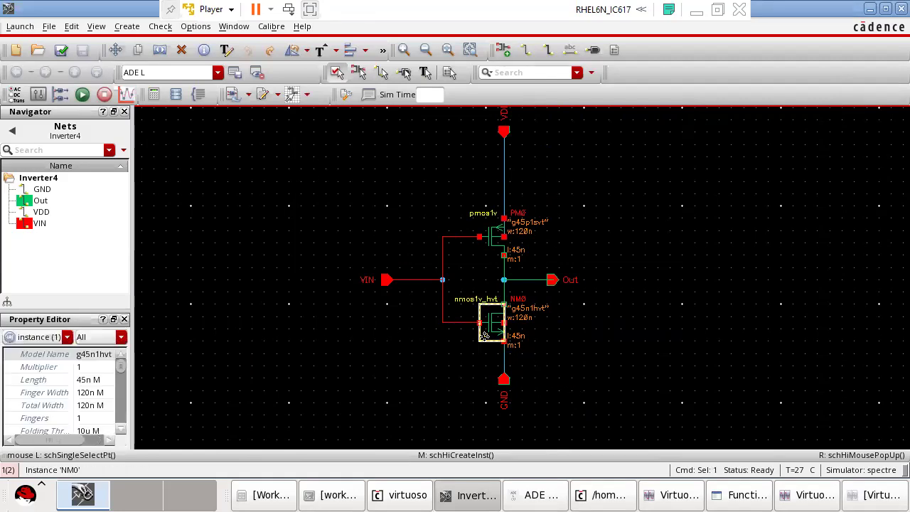
key(Delete)
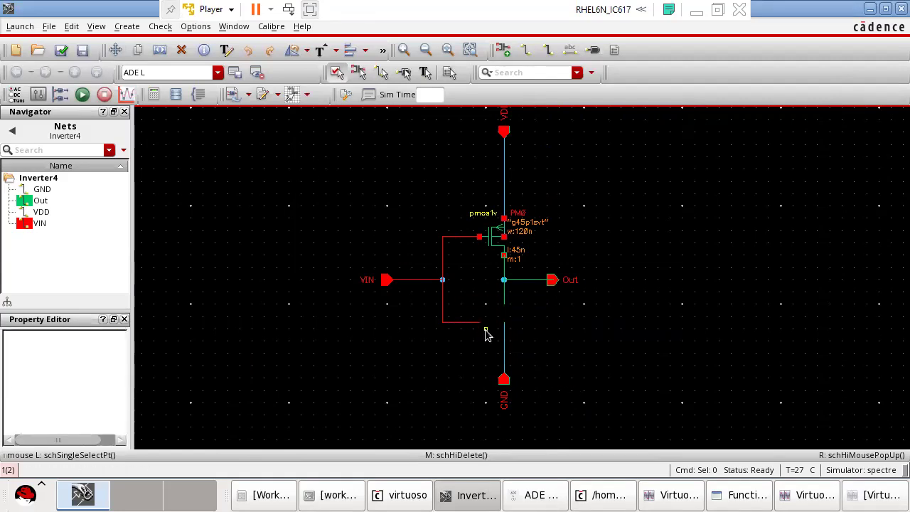
- Place an nmos1v_lvt symbol from gpdk045 in the NMOS position, and check and save the schematic
key(i)
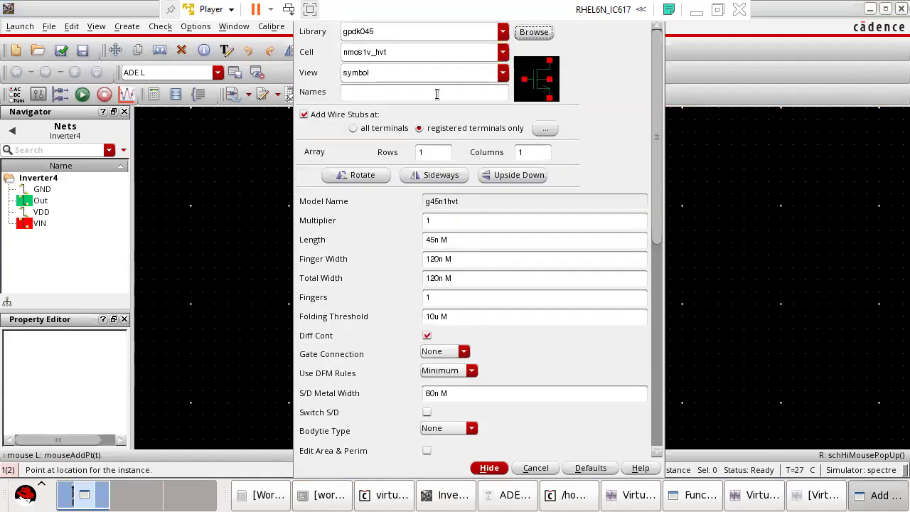
click(528, 35)
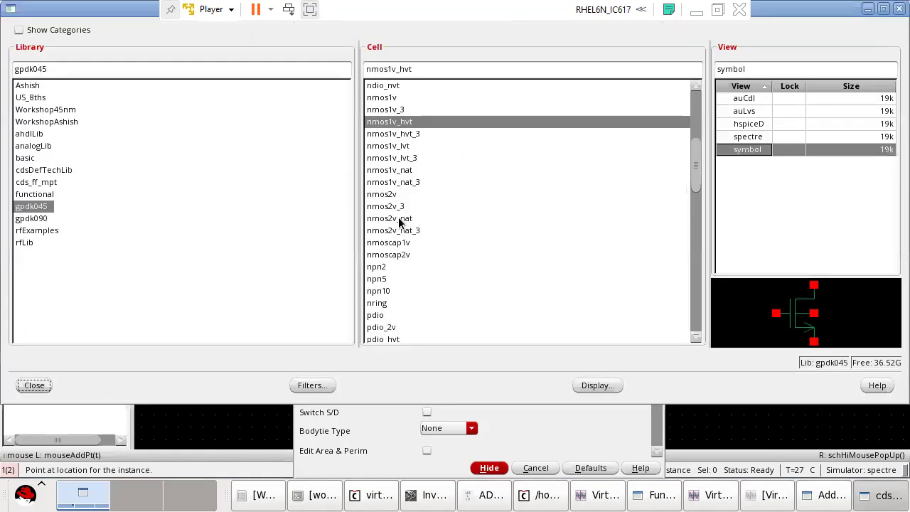
click(396, 146)
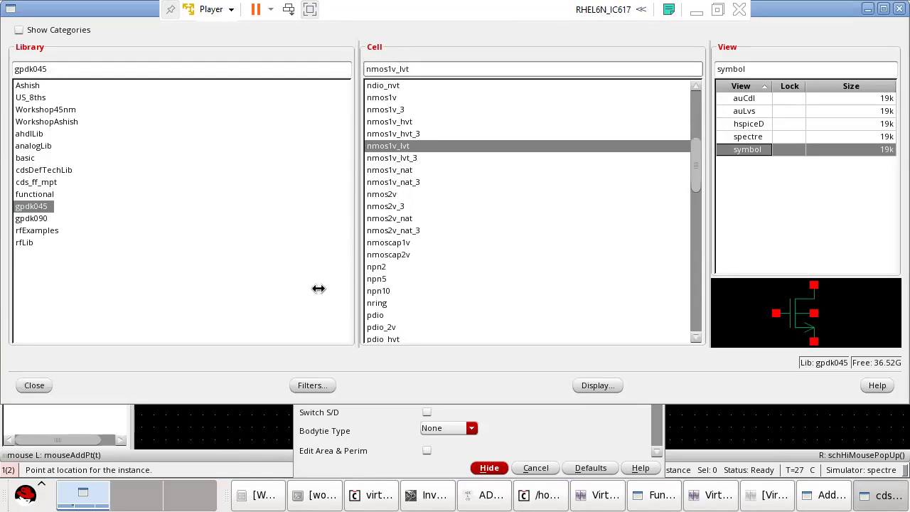
click(34, 384)
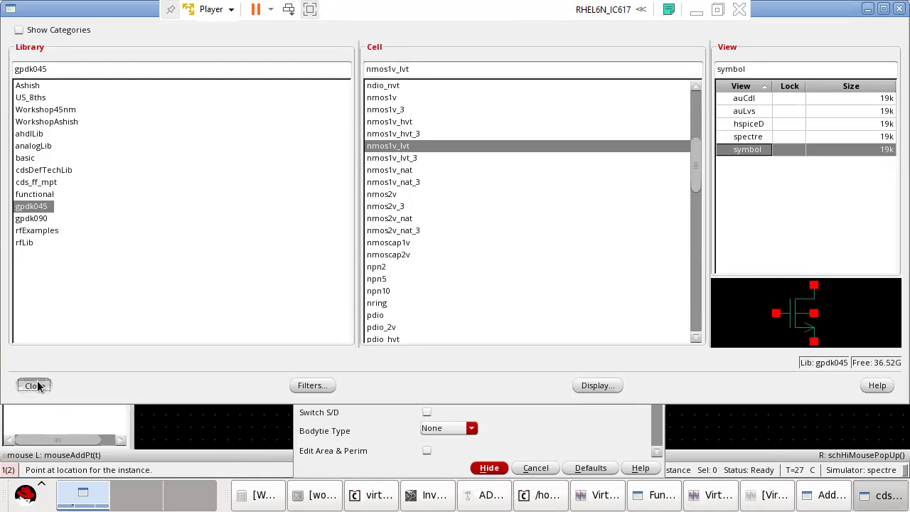
click(491, 467)
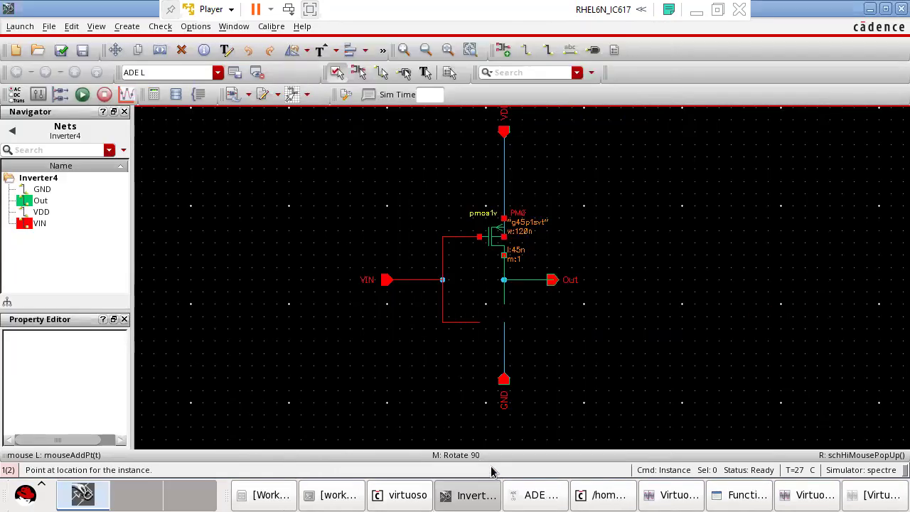
click(481, 323)
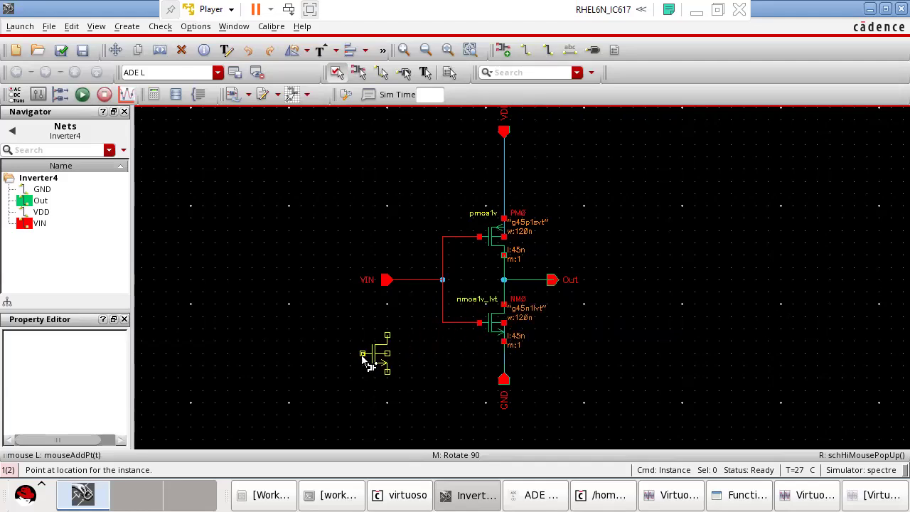
click(61, 49)
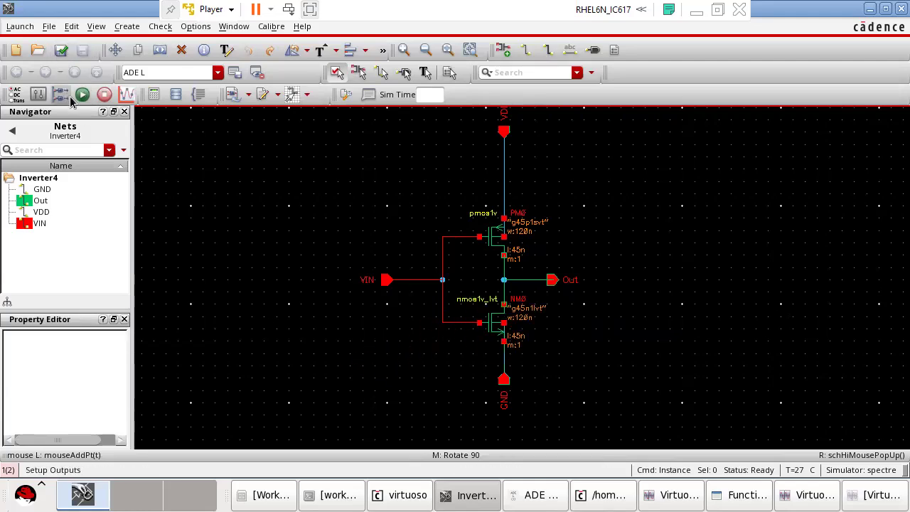
- Rerun the transient simulation in ADE L with the nmos1v_lvt transistor to update power and Delay
click(540, 496)
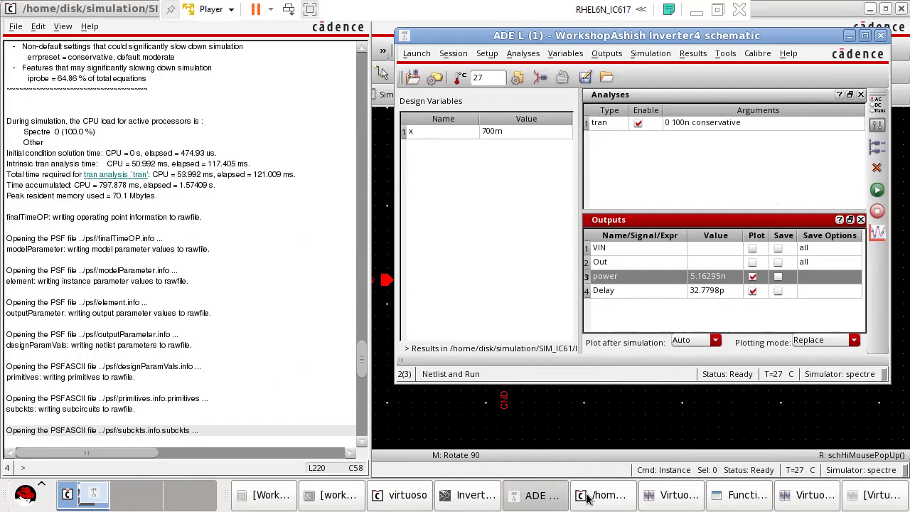
click(446, 501)
click(451, 499)
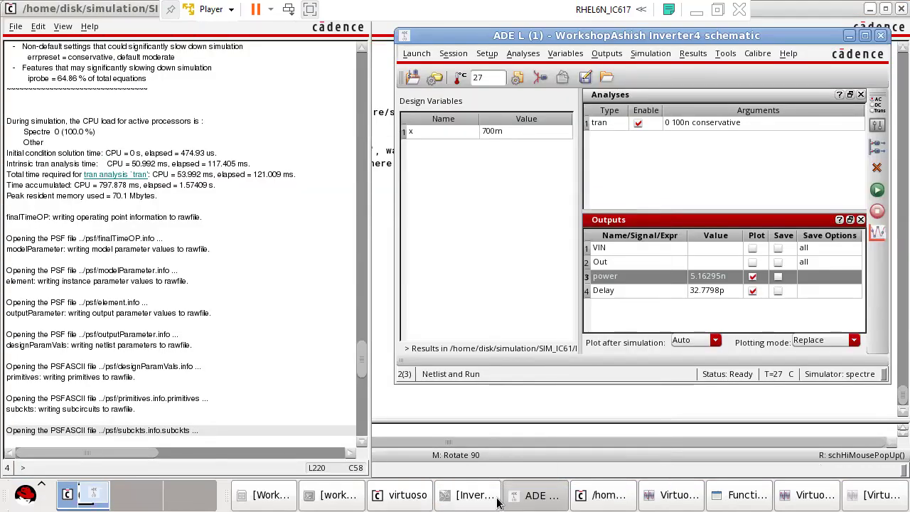
click(537, 493)
click(537, 493)
- Switch the VIN stimulus from pulse to a dc voltage of 0 and apply it
click(538, 77)
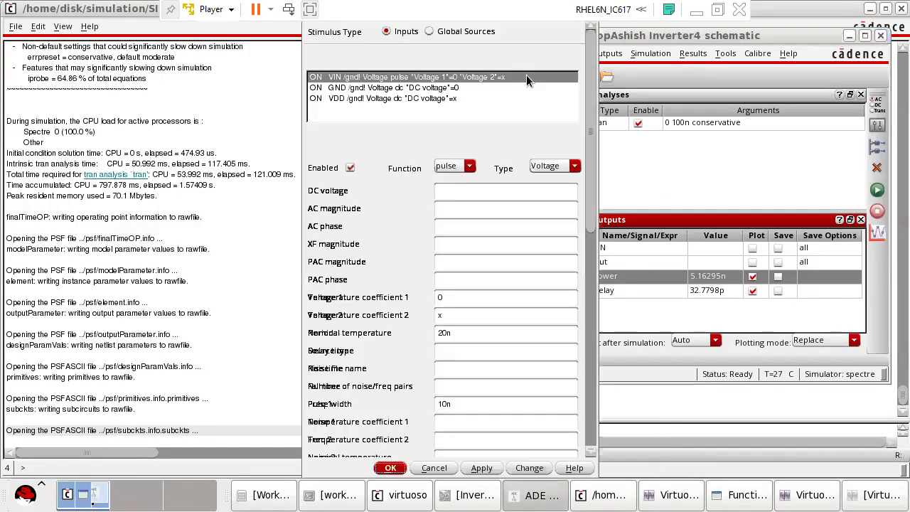
click(469, 166)
click(458, 191)
click(462, 196)
text(x)
click(482, 467)
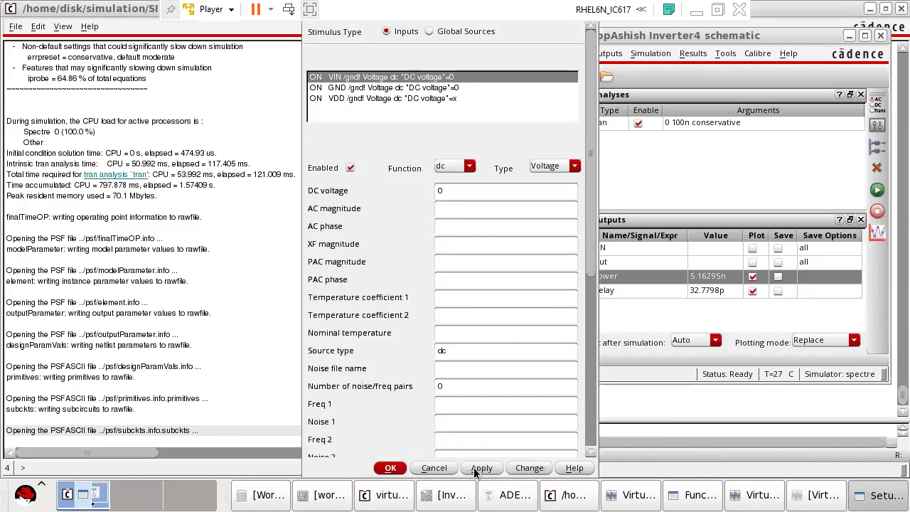
- Confirm the stimuli setup, exclude Delay from plotting and rerun the simulation with VIN at dc 0
click(390, 467)
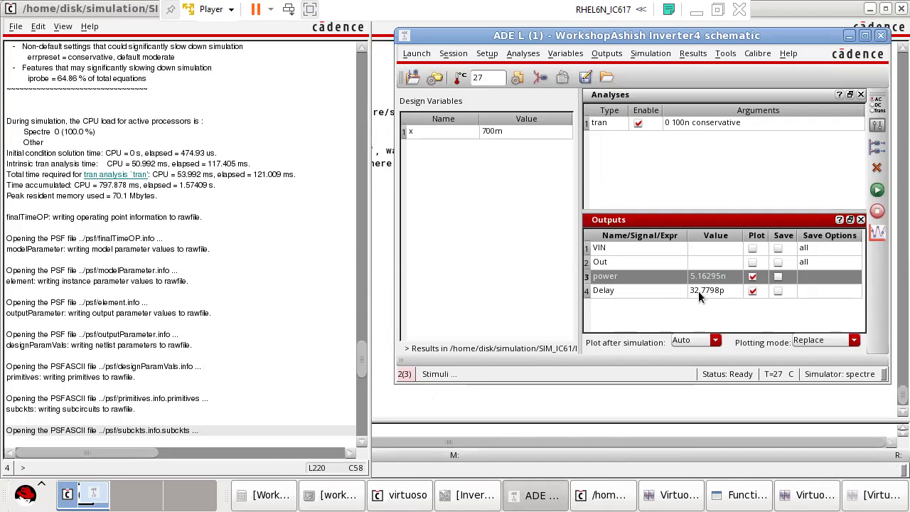
click(752, 291)
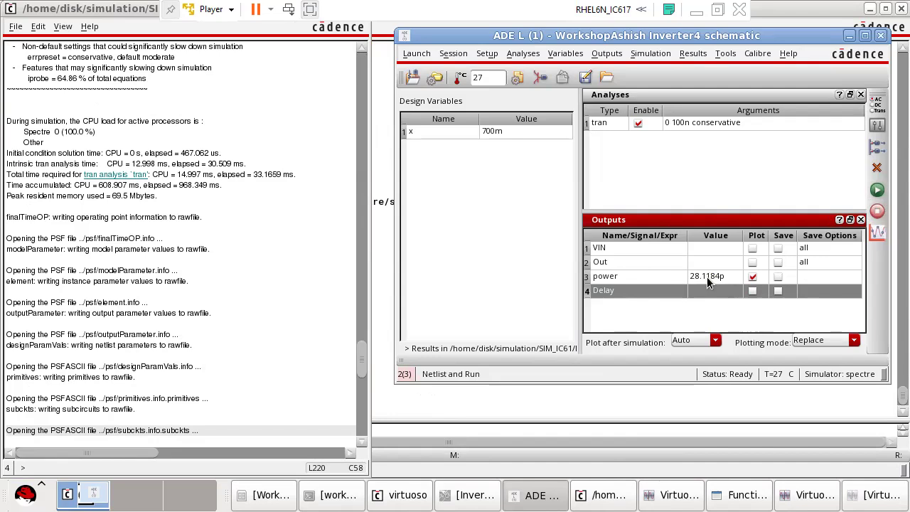
- Return to the Inverter4 schematic, leave instance placement and delete the nmos1v_lvt transistor
click(468, 496)
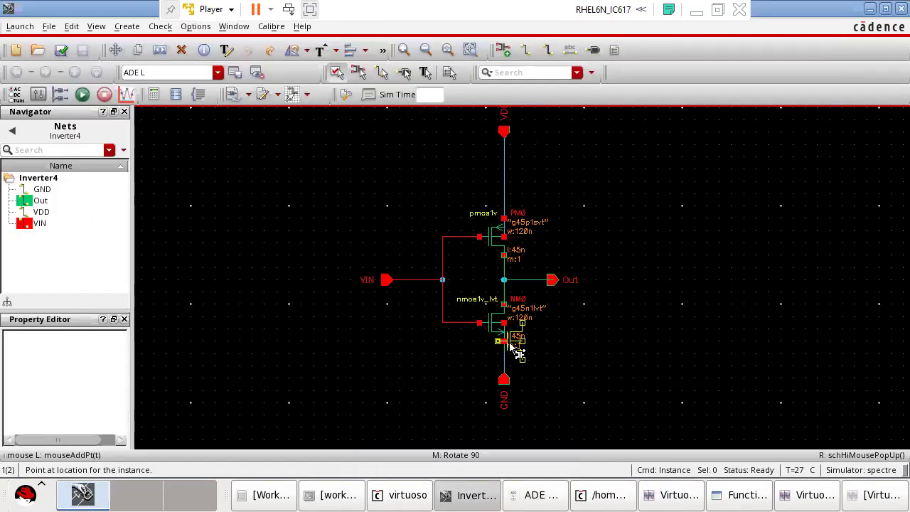
key(Escape)
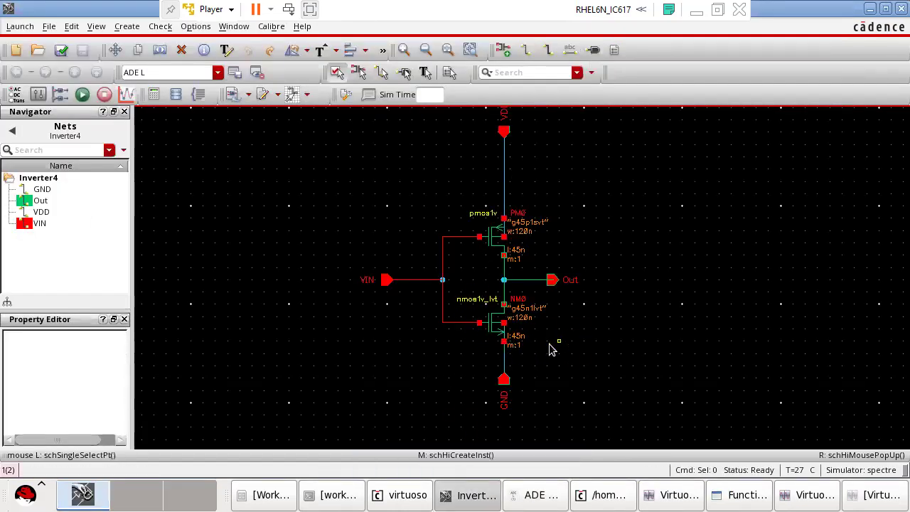
click(489, 334)
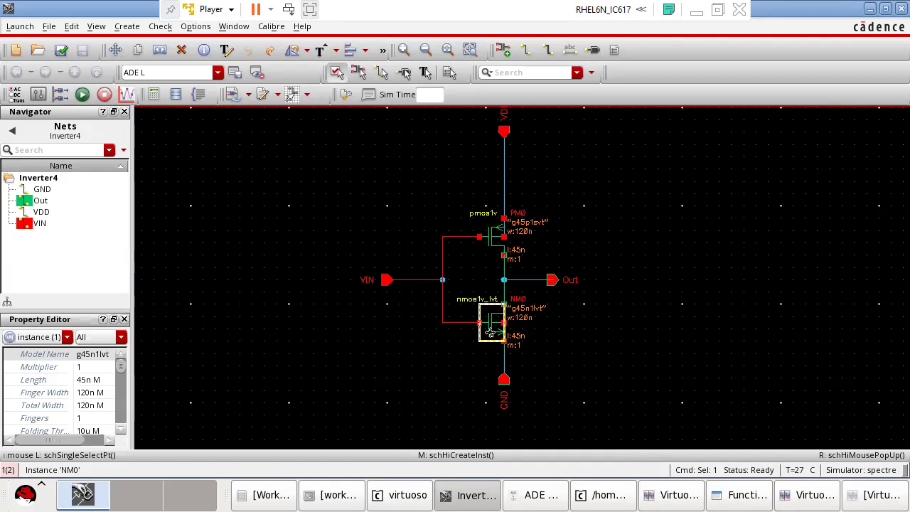
key(Delete)
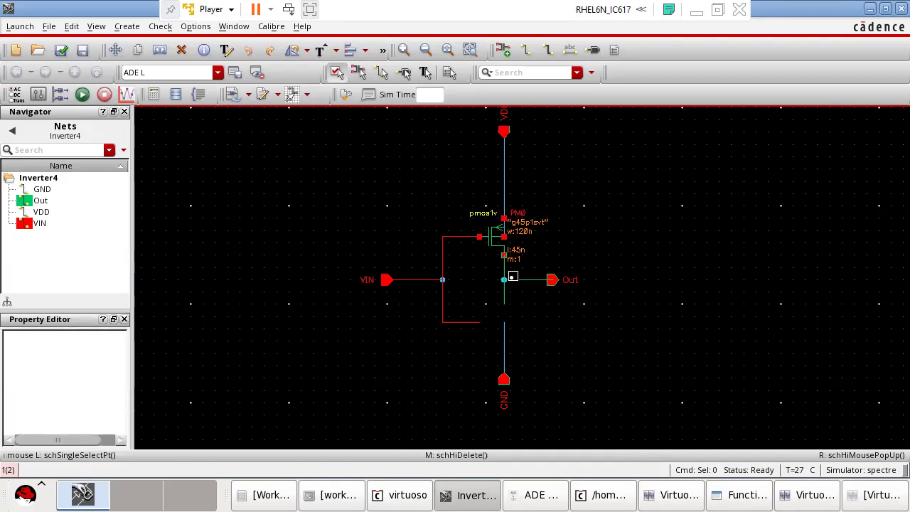
- Place an nmos1v symbol from the gpdk045 library in the empty NMOS position
key(i)
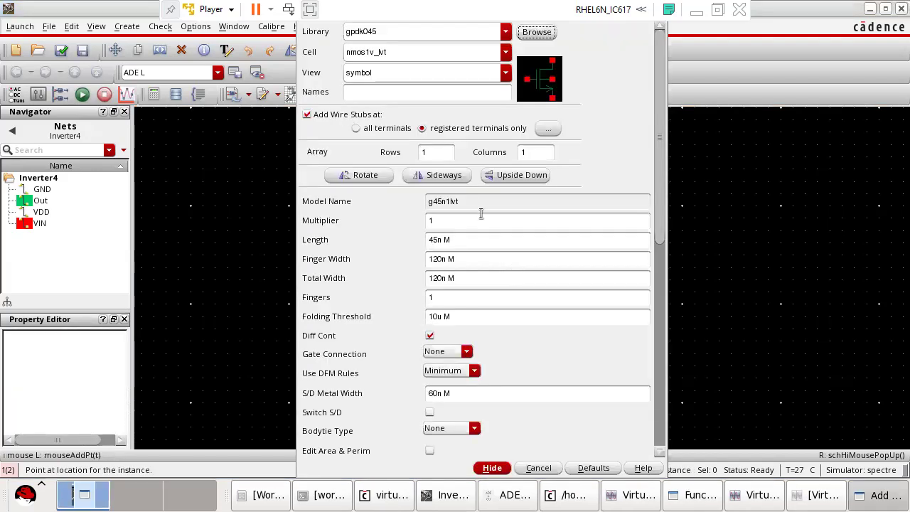
click(536, 32)
click(385, 99)
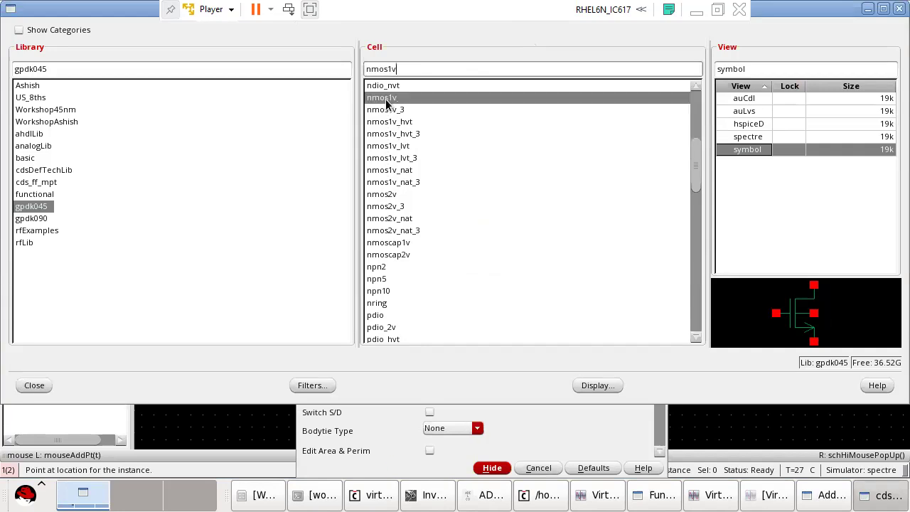
click(35, 385)
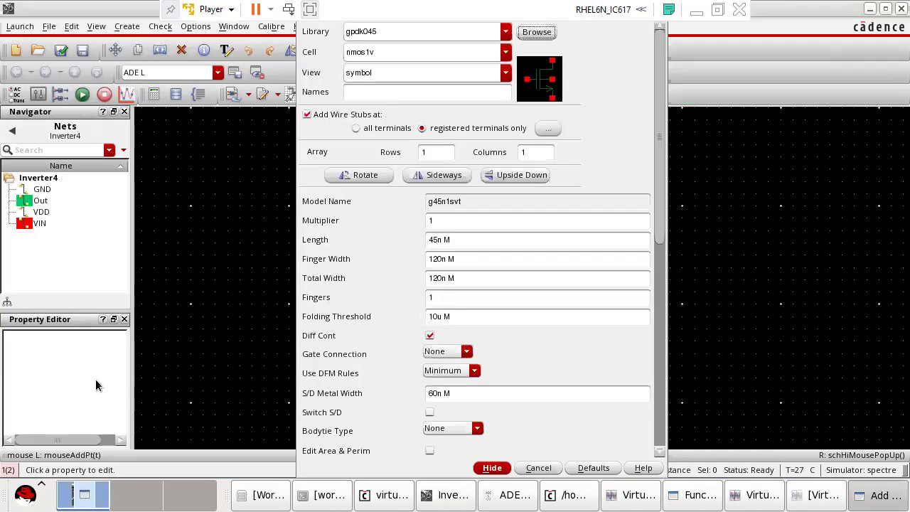
click(492, 467)
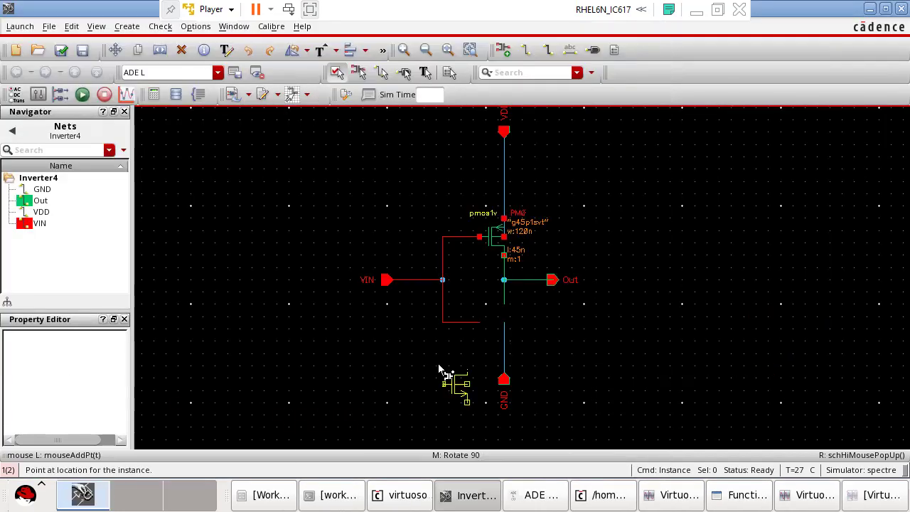
click(478, 321)
key(Escape)
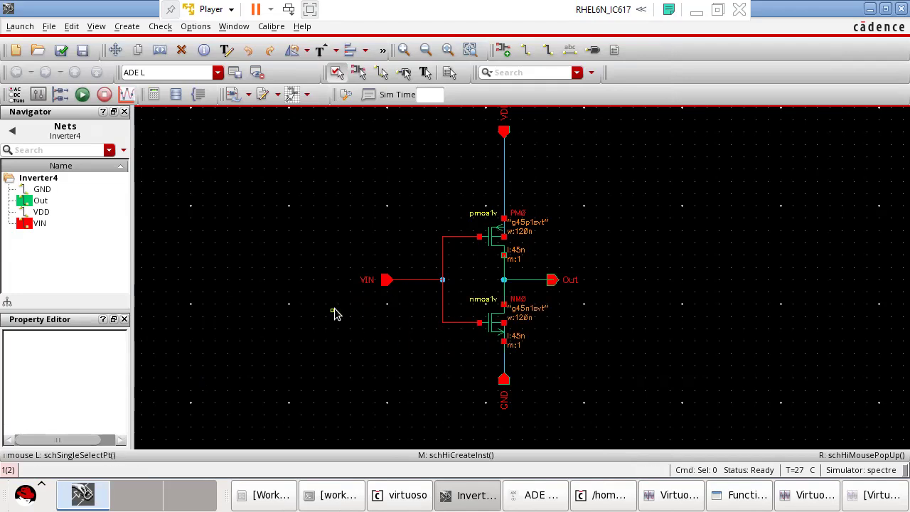
- Check and save the Inverter4 schematic and rerun the transient simulation in ADE L with the nmos1v transistor
click(537, 492)
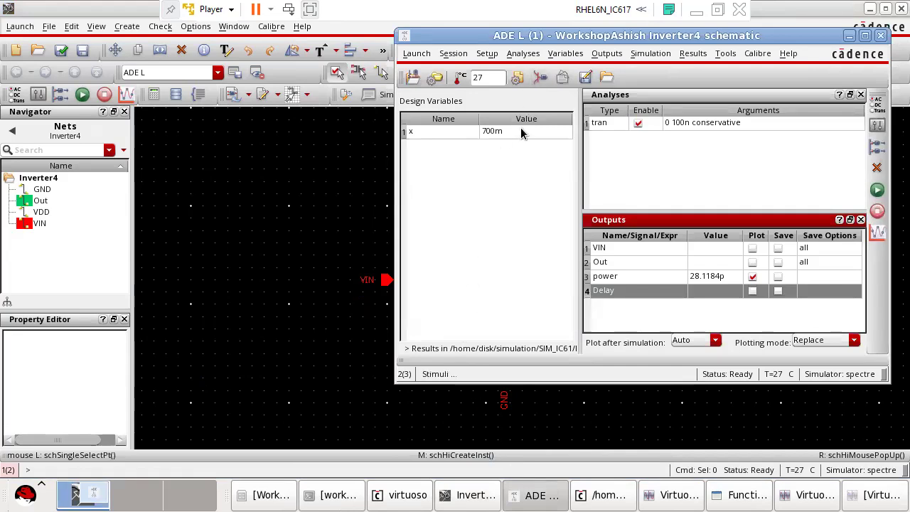
click(876, 189)
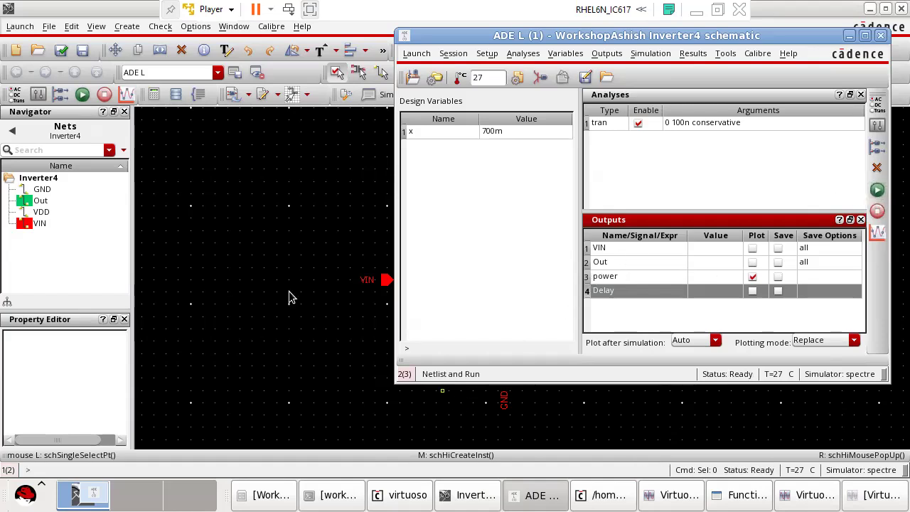
click(61, 51)
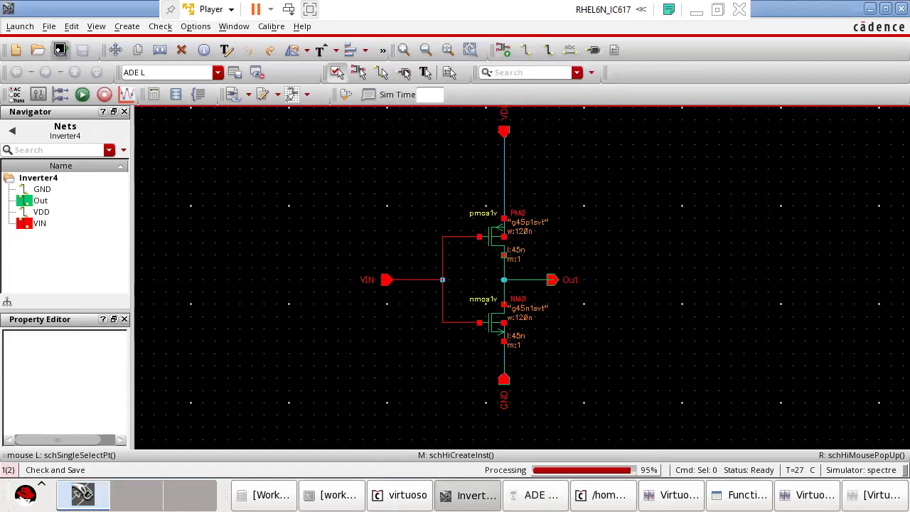
click(535, 495)
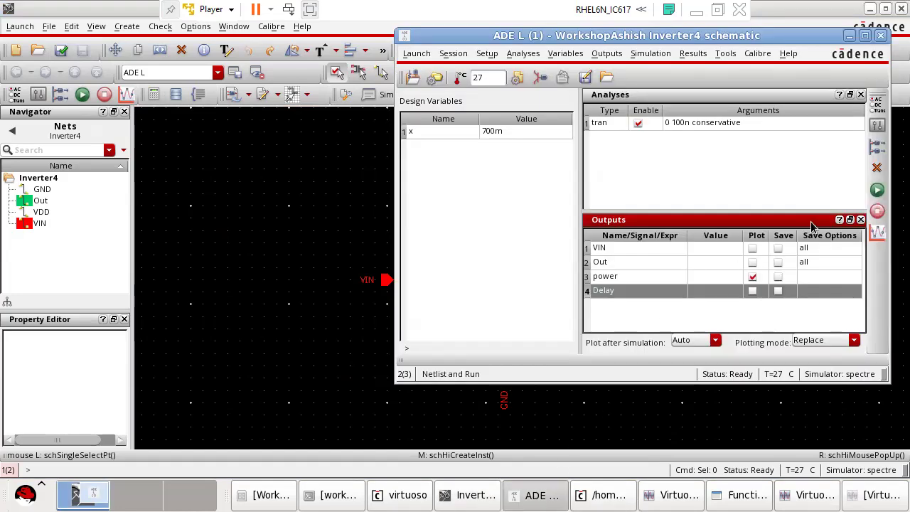
click(535, 77)
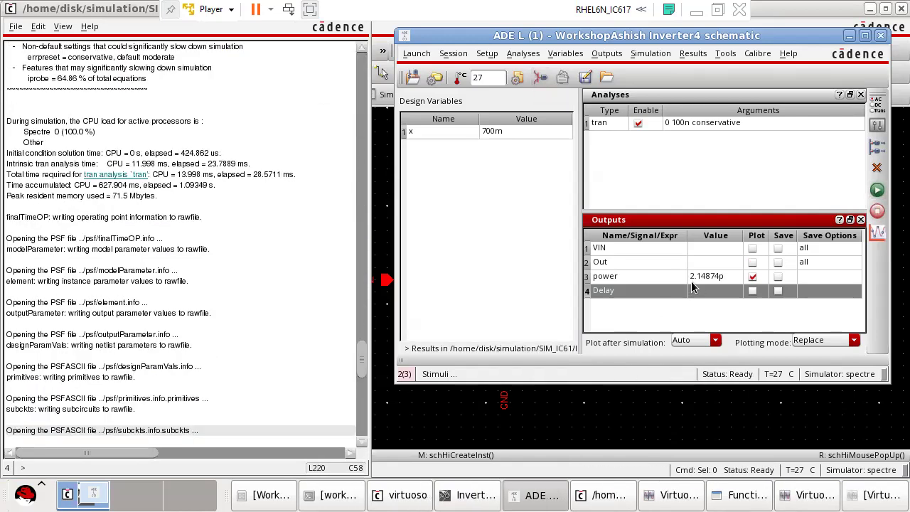
- Set the design variable x to 0.6 and apply it while running the simulation
double_click(503, 131)
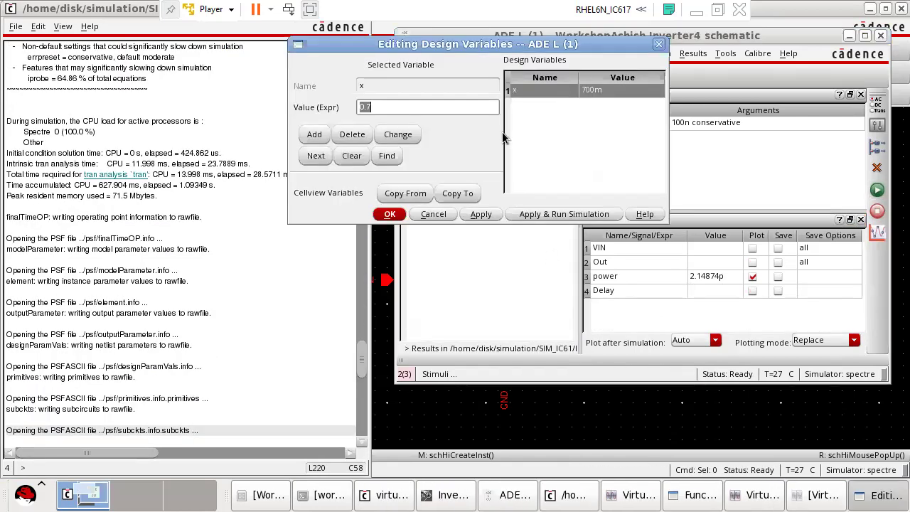
text(0.6)
click(395, 133)
click(593, 216)
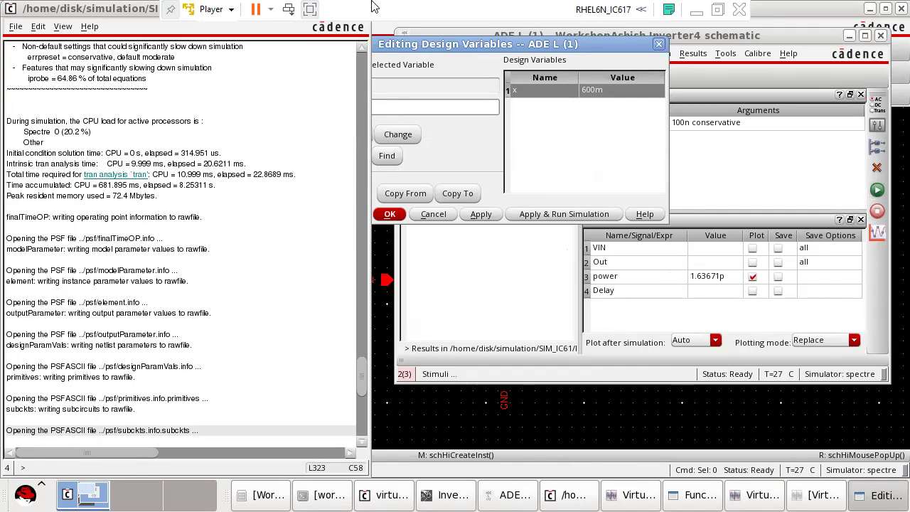
click(310, 9)
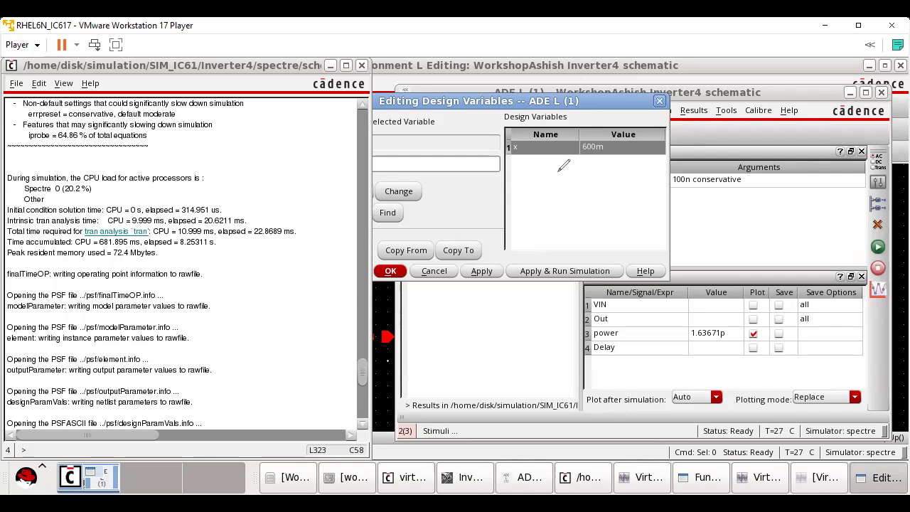
drag(532, 174, 570, 181)
drag(576, 176, 590, 171)
drag(581, 171, 591, 168)
drag(592, 158, 598, 174)
mouse_move(544, 162)
mouse_down()
mouse_move(528, 189)
mouse_move(547, 172)
mouse_up()
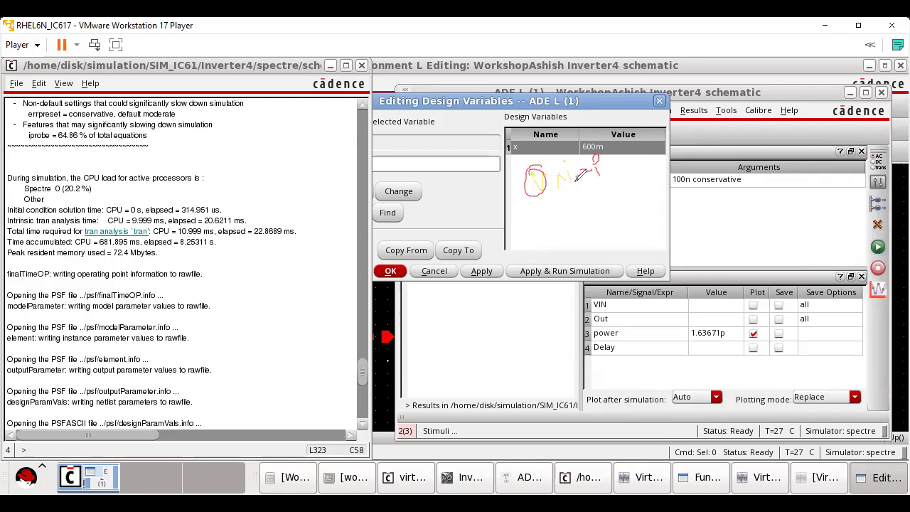
mouse_move(629, 154)
mouse_down()
mouse_move(661, 152)
mouse_move(659, 143)
mouse_up()
drag(509, 182, 521, 212)
drag(568, 167, 577, 191)
drag(610, 142, 608, 208)
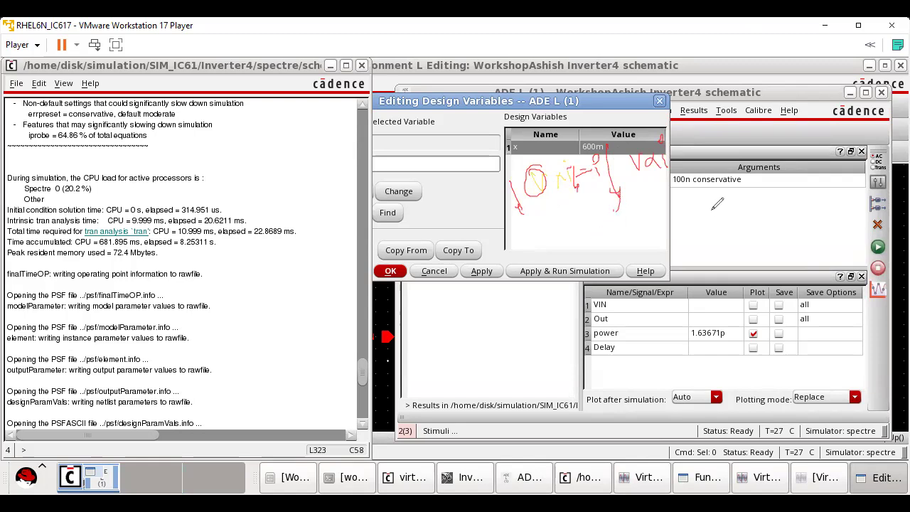
drag(702, 207, 790, 193)
drag(725, 232, 853, 194)
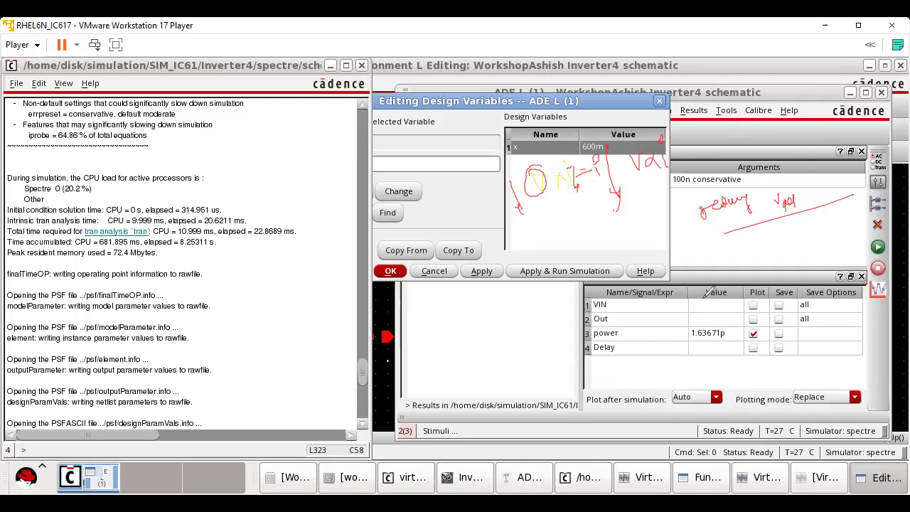
mouse_move(710, 317)
mouse_down()
mouse_move(714, 348)
mouse_move(732, 313)
mouse_move(686, 316)
mouse_up()
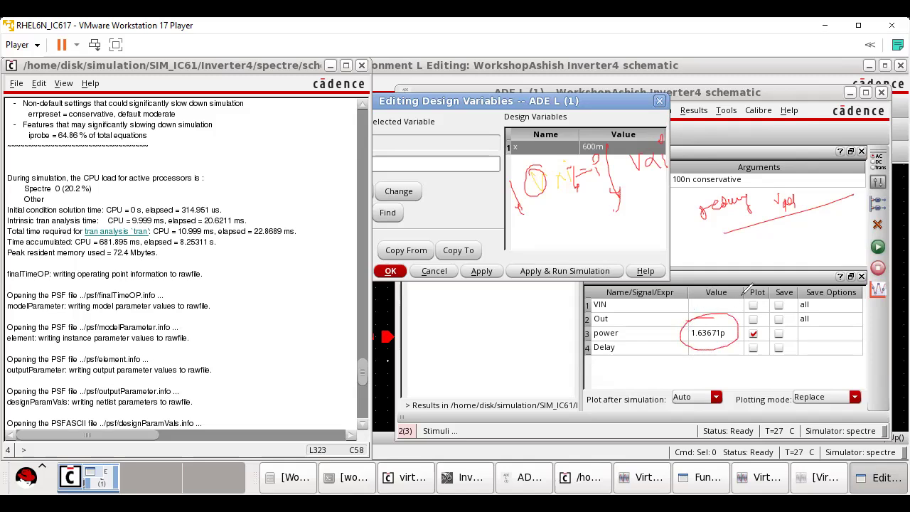
drag(748, 260, 754, 347)
mouse_move(742, 271)
mouse_down()
mouse_move(748, 260)
mouse_move(755, 268)
mouse_up()
mouse_move(766, 247)
mouse_down()
mouse_move(801, 240)
mouse_move(775, 266)
mouse_move(794, 258)
mouse_up()
click(775, 249)
click(783, 265)
drag(798, 256, 804, 253)
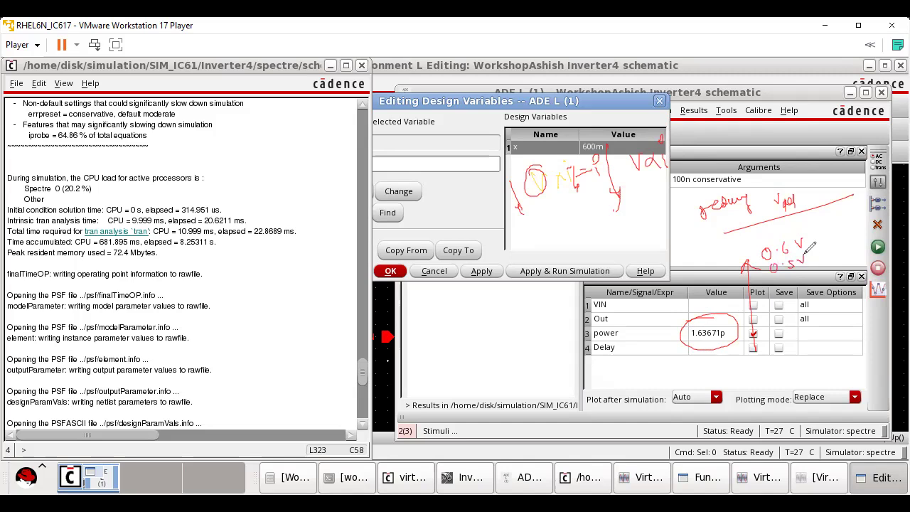
drag(779, 283, 813, 279)
click(786, 287)
key(e)
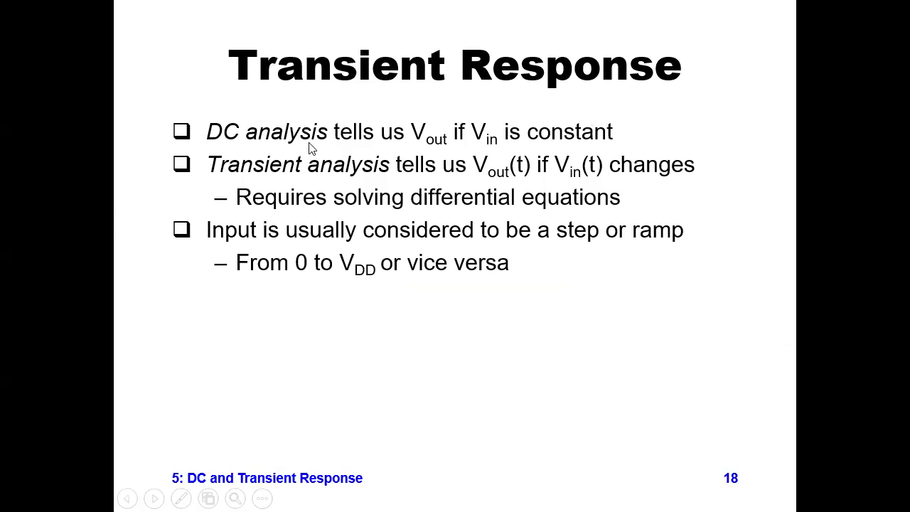
click(181, 497)
click(164, 387)
key(Page_Up)
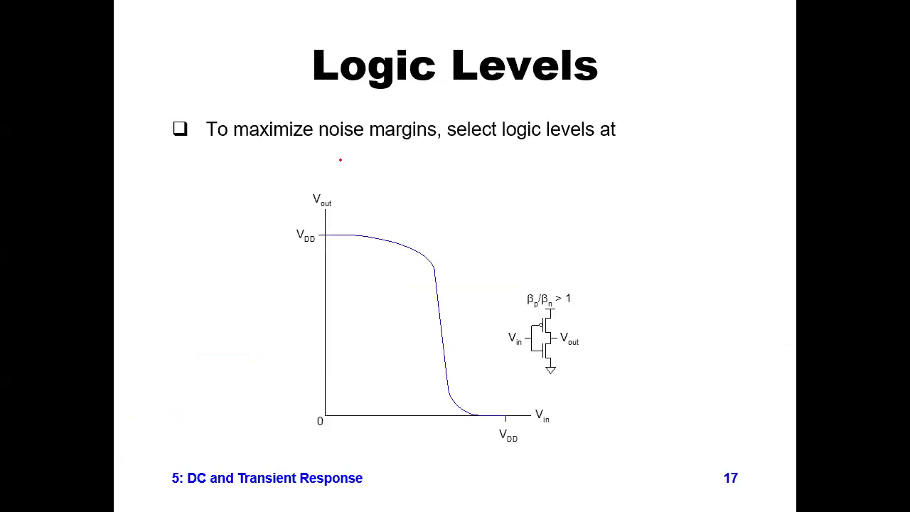